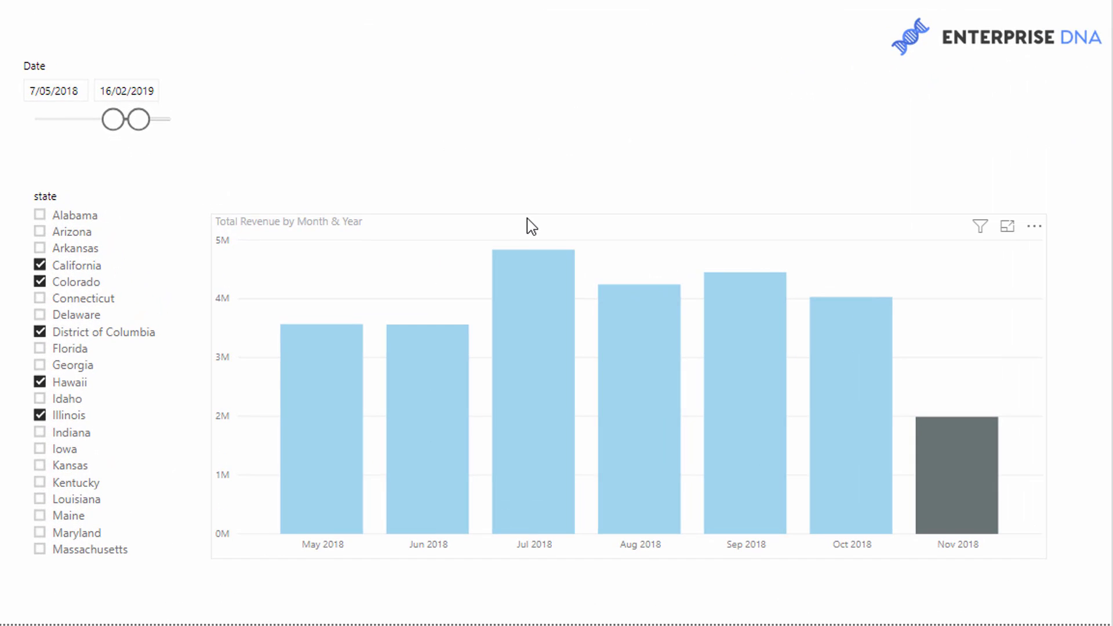
# Step: Make the revenue chart slightly taller and set the Date slicer to 19/11/2017–12/10/2018
pyautogui.click(531, 220)
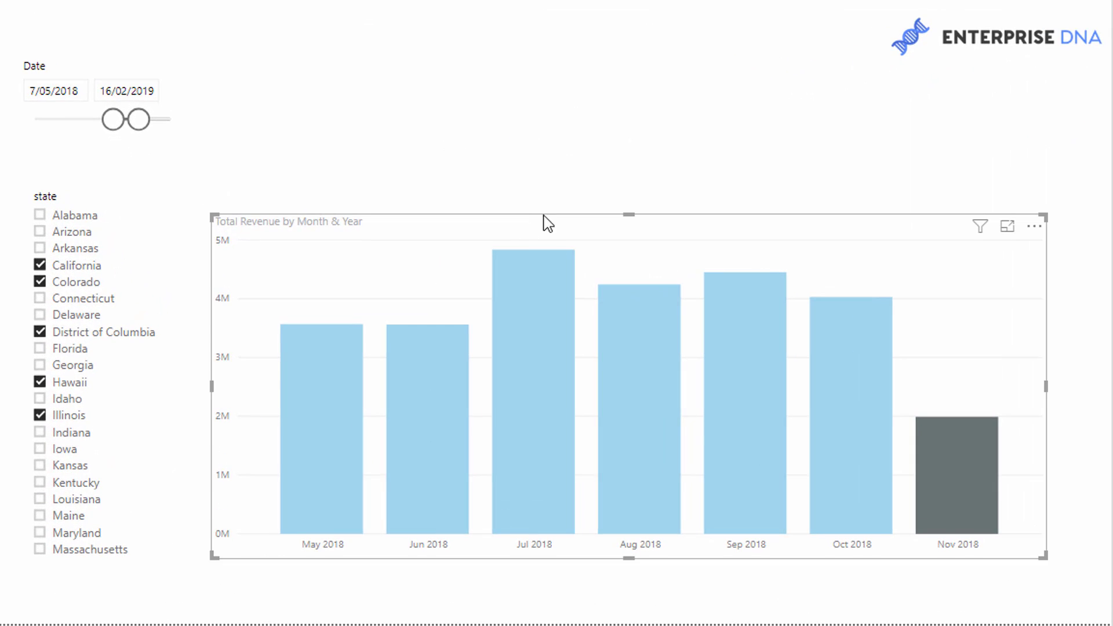
pyautogui.moveTo(629, 215); pyautogui.dragTo(654, 203)
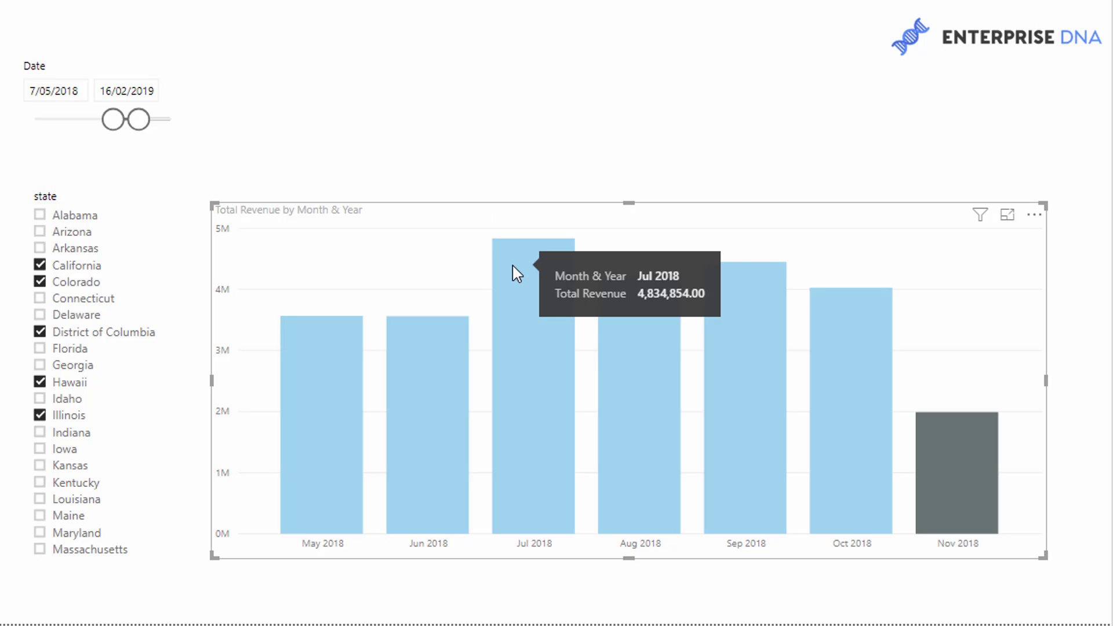
pyautogui.moveTo(503, 246)
pyautogui.moveTo(114, 119)
pyautogui.mouseDown()
pyautogui.moveTo(86, 122)
pyautogui.moveTo(132, 123)
pyautogui.moveTo(118, 123)
pyautogui.moveTo(135, 135)
pyautogui.moveTo(97, 123)
pyautogui.mouseUp()
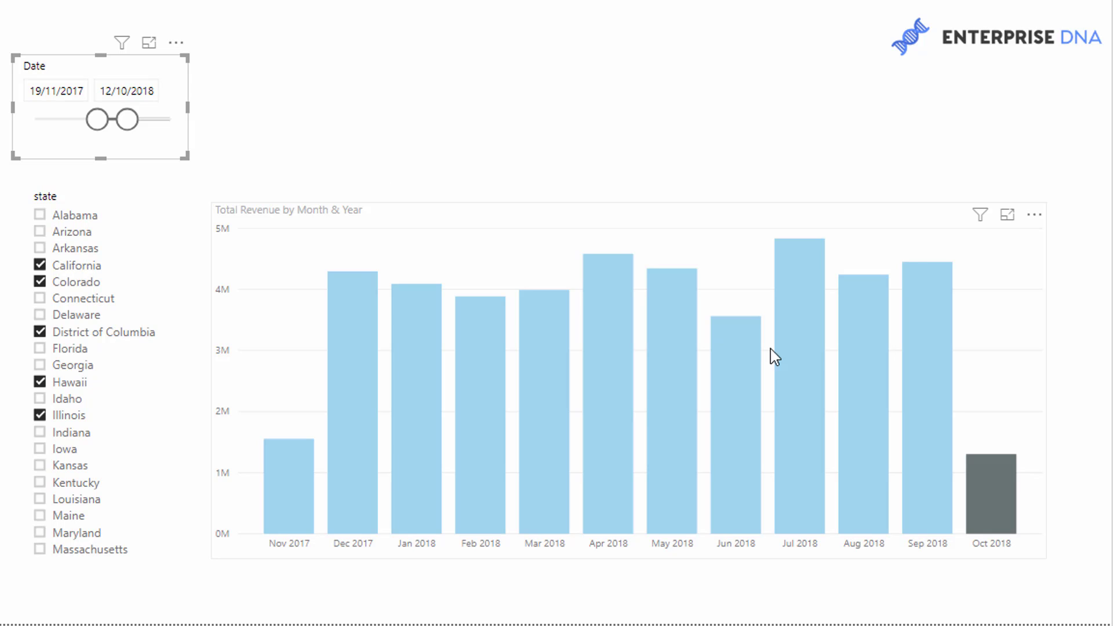
pyautogui.moveTo(811, 365)
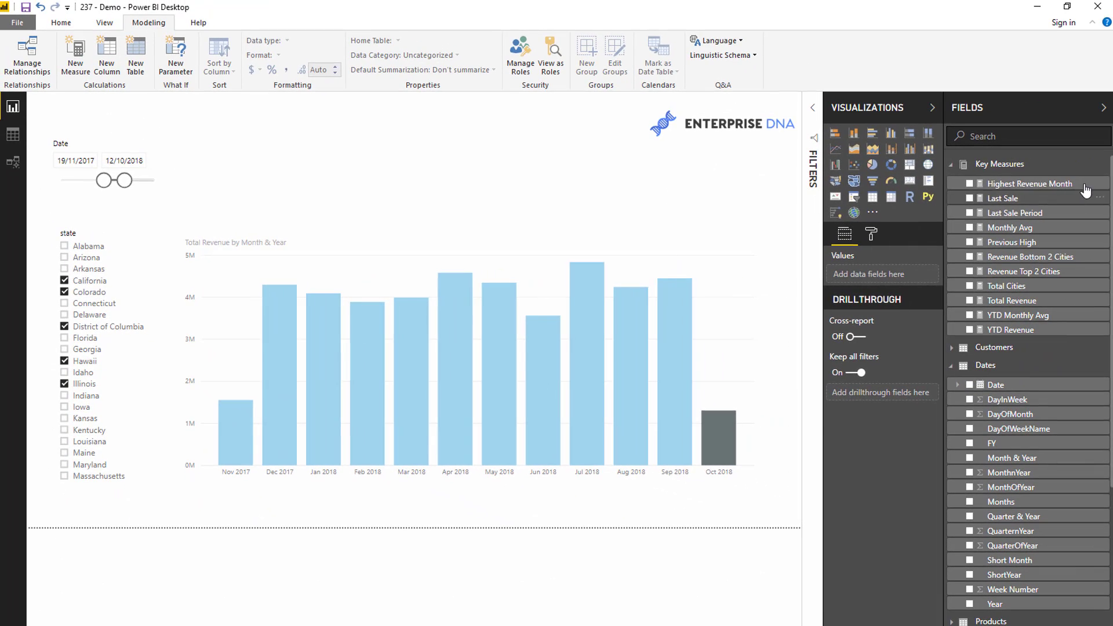
# Step: In the Highest Revenue Month formula, replace ALLSELECTED with VALUES so MAXX iterates VALUES( Dates[Month & Year] )
pyautogui.click(1061, 184)
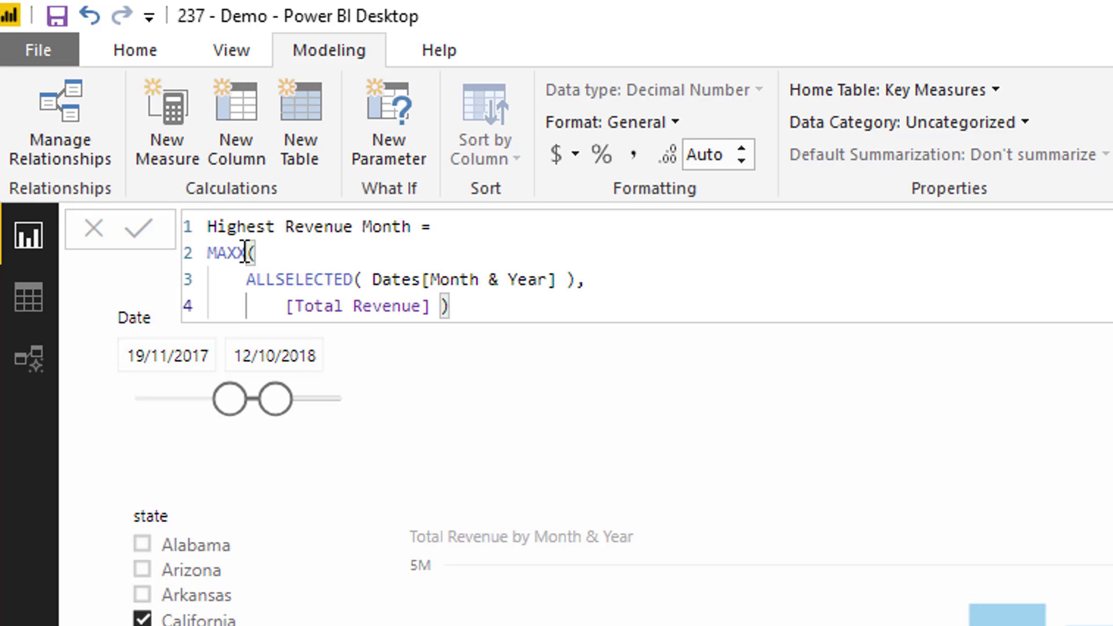
pyautogui.moveTo(247, 279); pyautogui.dragTo(580, 273)
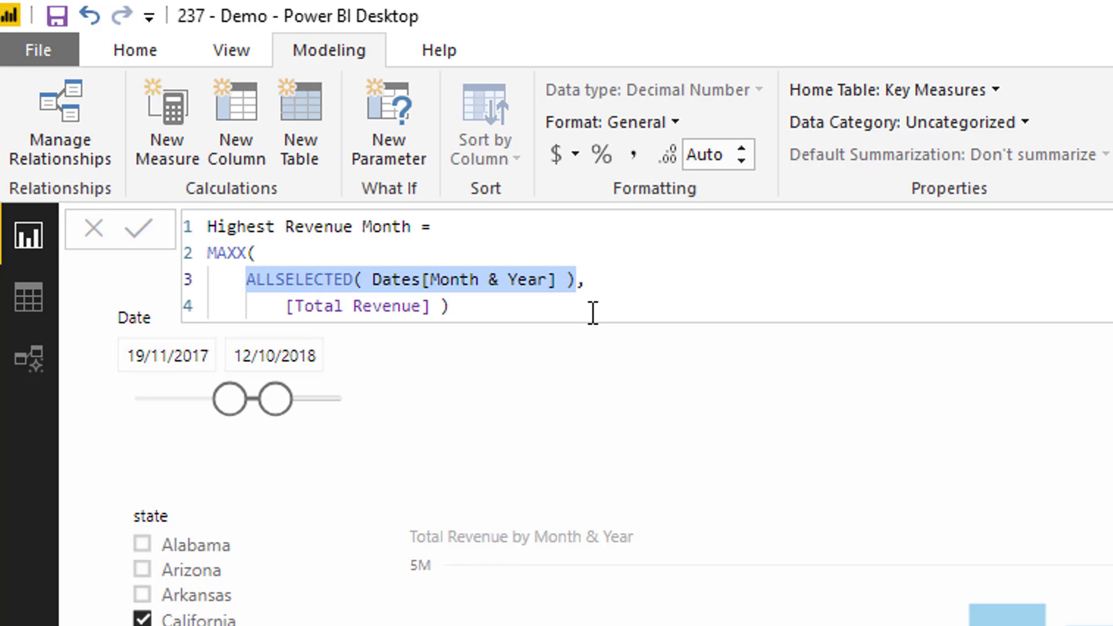
pyautogui.click(354, 273)
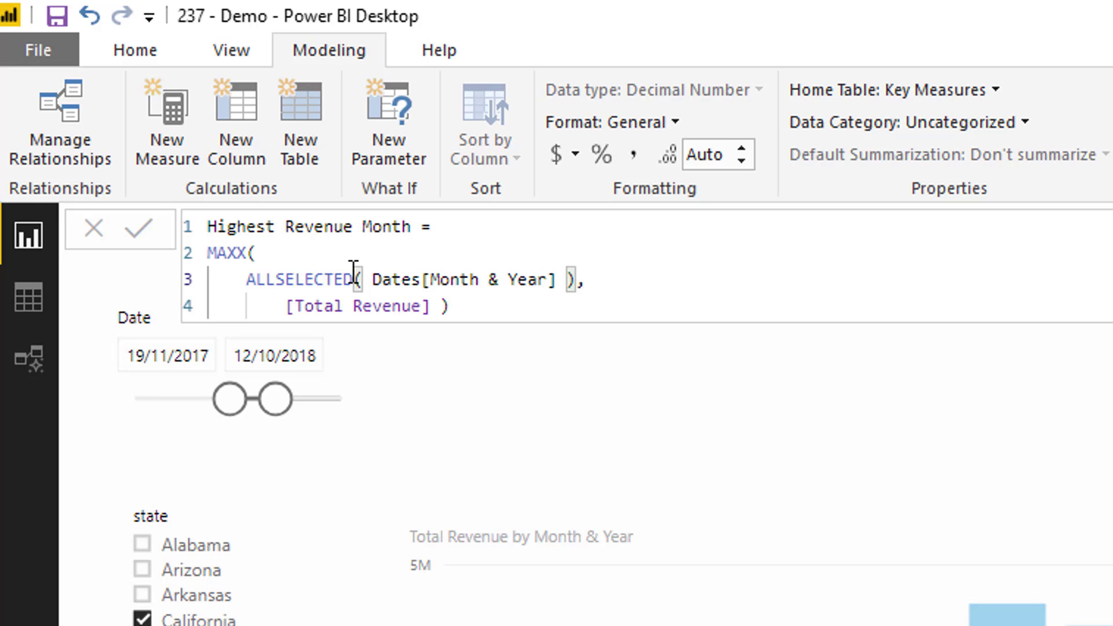
pyautogui.doubleClick(353, 272)
pyautogui.write('VALUES')
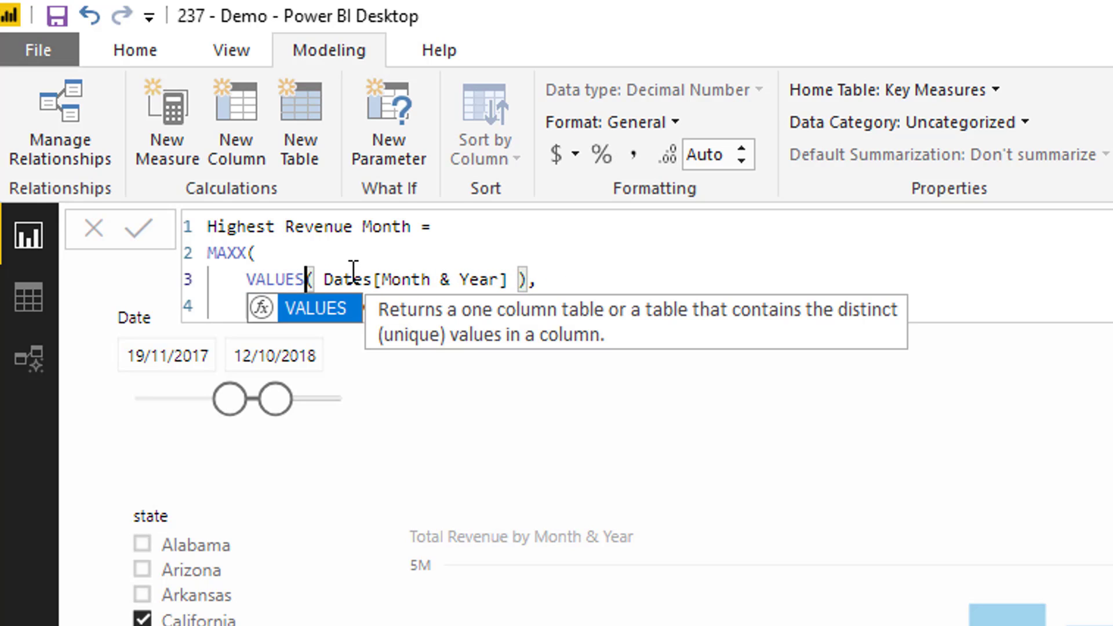
pyautogui.click(585, 277)
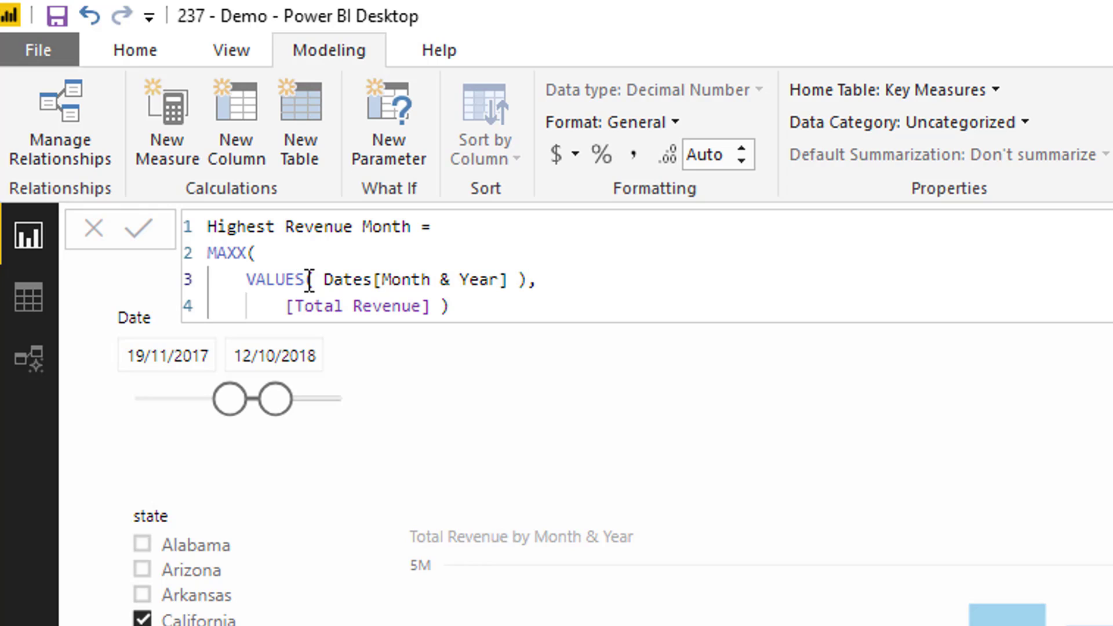
pyautogui.press('Down')
pyautogui.moveTo(245, 280); pyautogui.dragTo(525, 279)
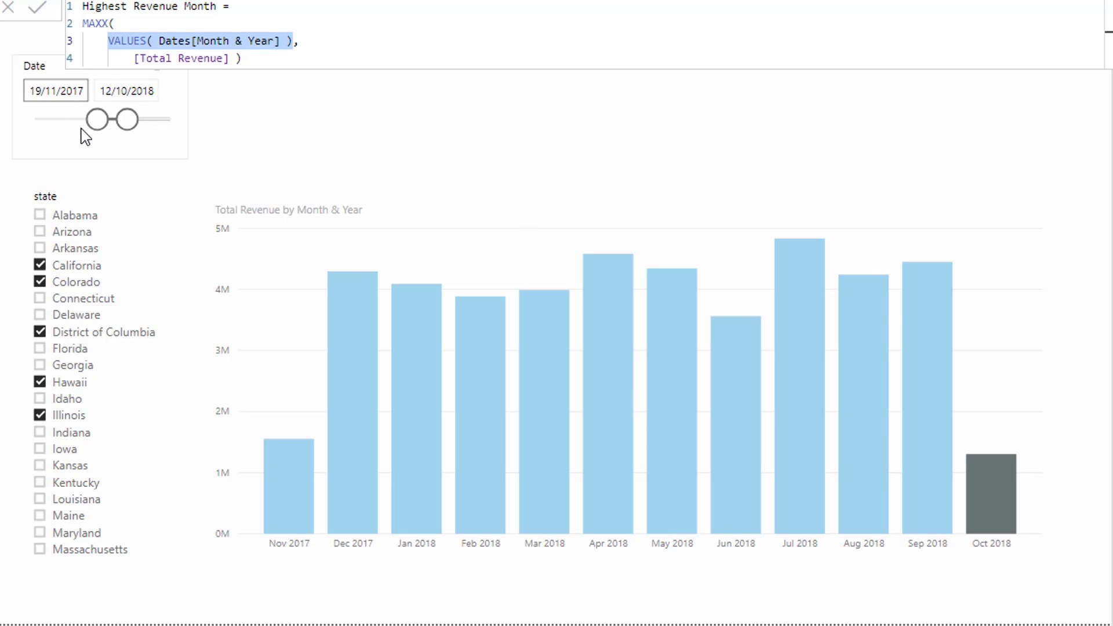
pyautogui.click(127, 41)
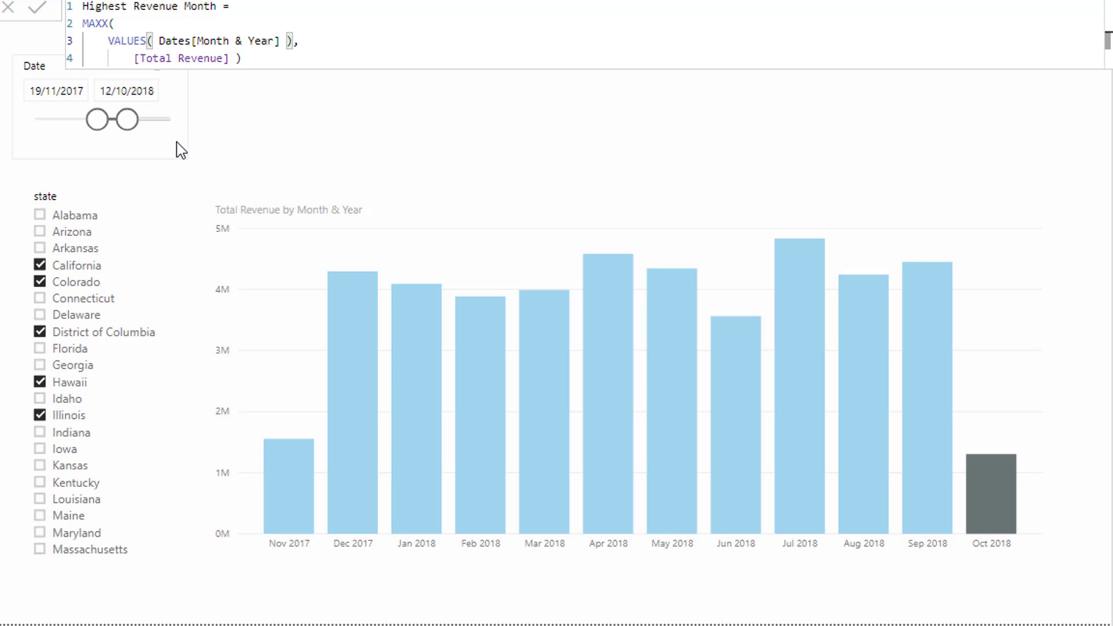
pyautogui.click(109, 41)
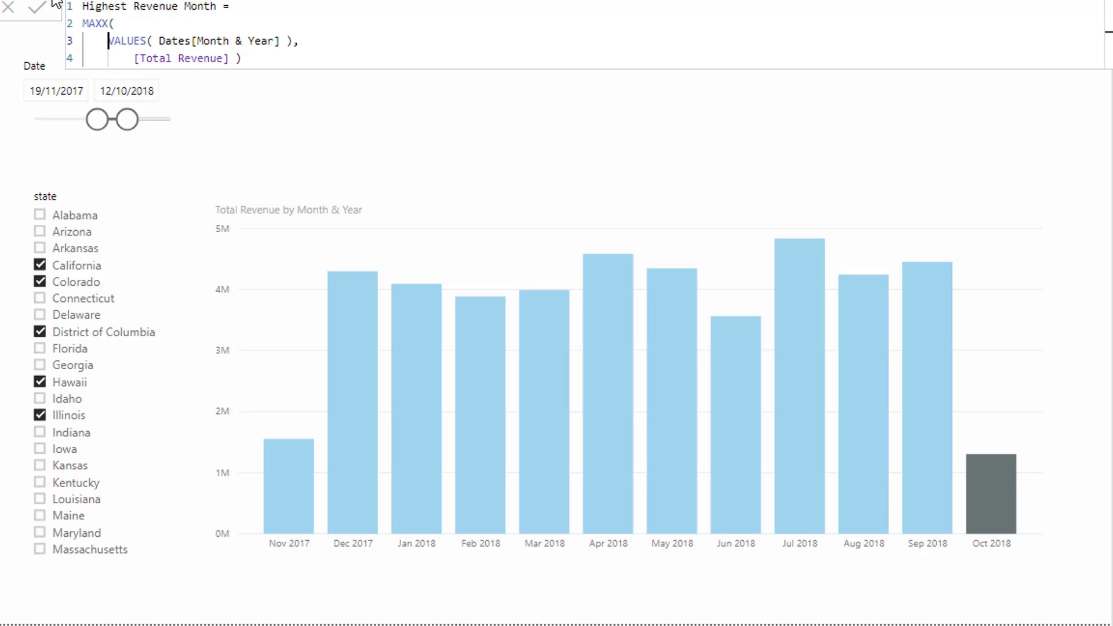
pyautogui.doubleClick(102, 23)
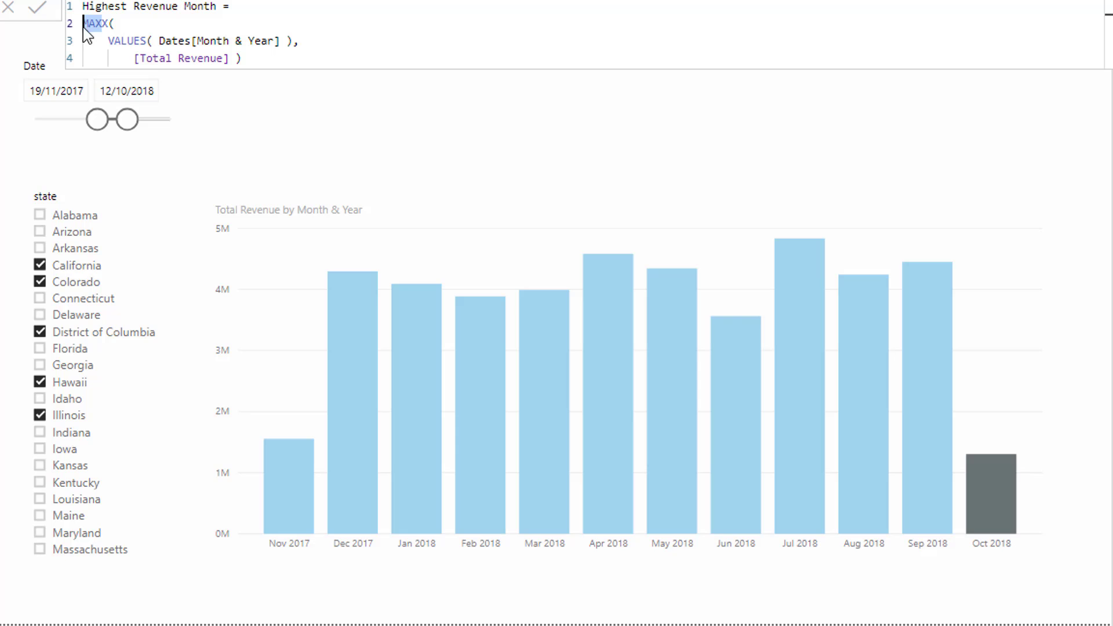
# Step: Add a compact Highest Revenue Month card and widen the dates to 13/11/2016–19/07/2018, showing 4.75M
pyautogui.click(285, 60)
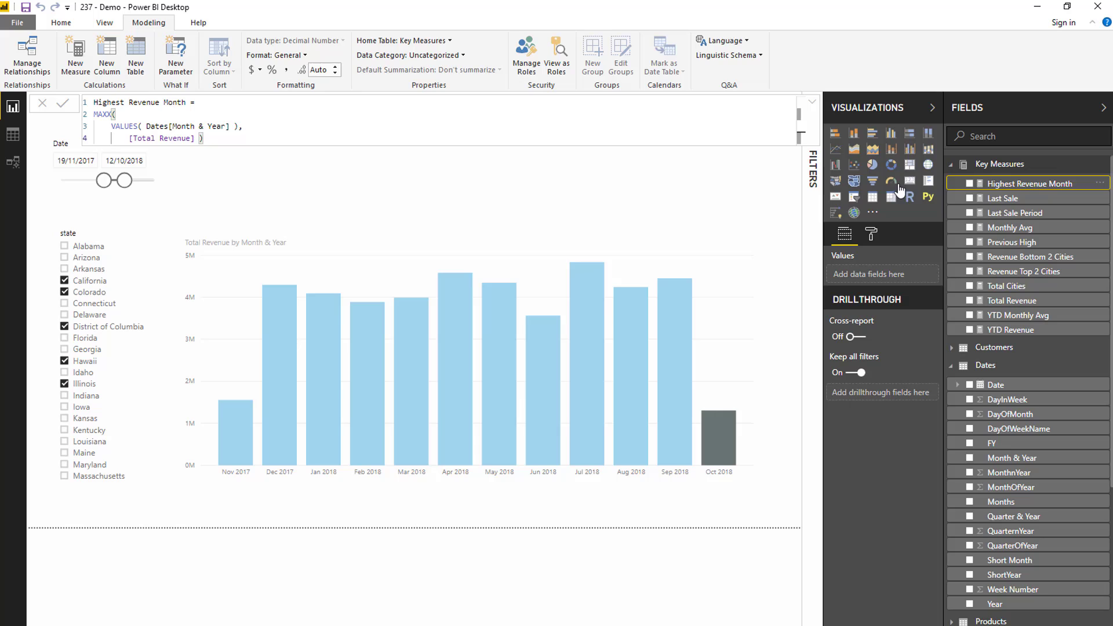
pyautogui.moveTo(1030, 184); pyautogui.dragTo(223, 185)
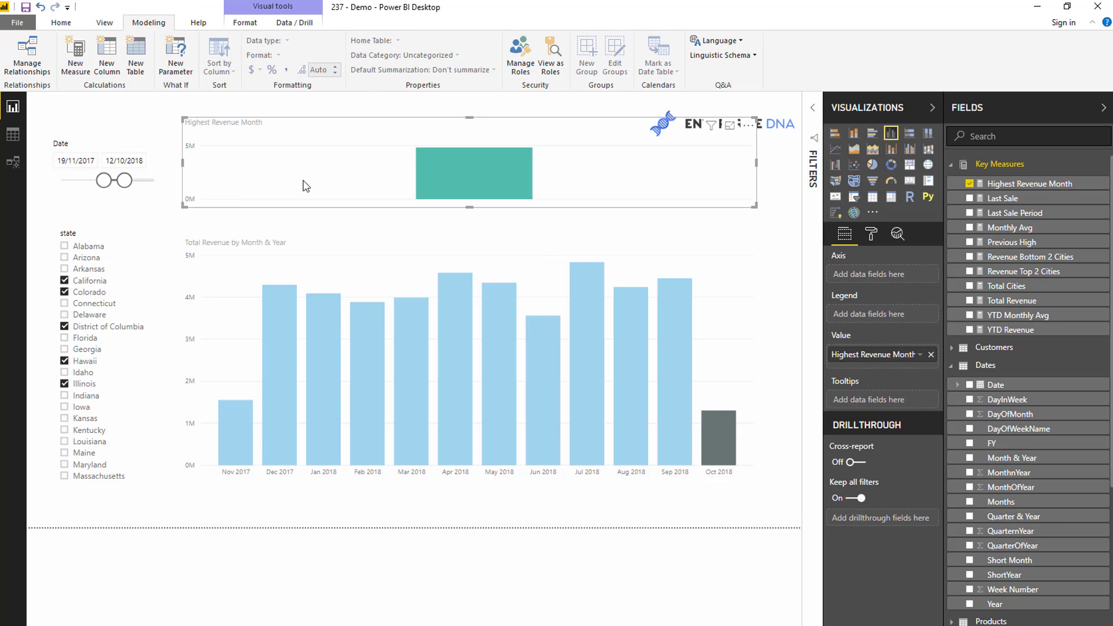
pyautogui.click(910, 181)
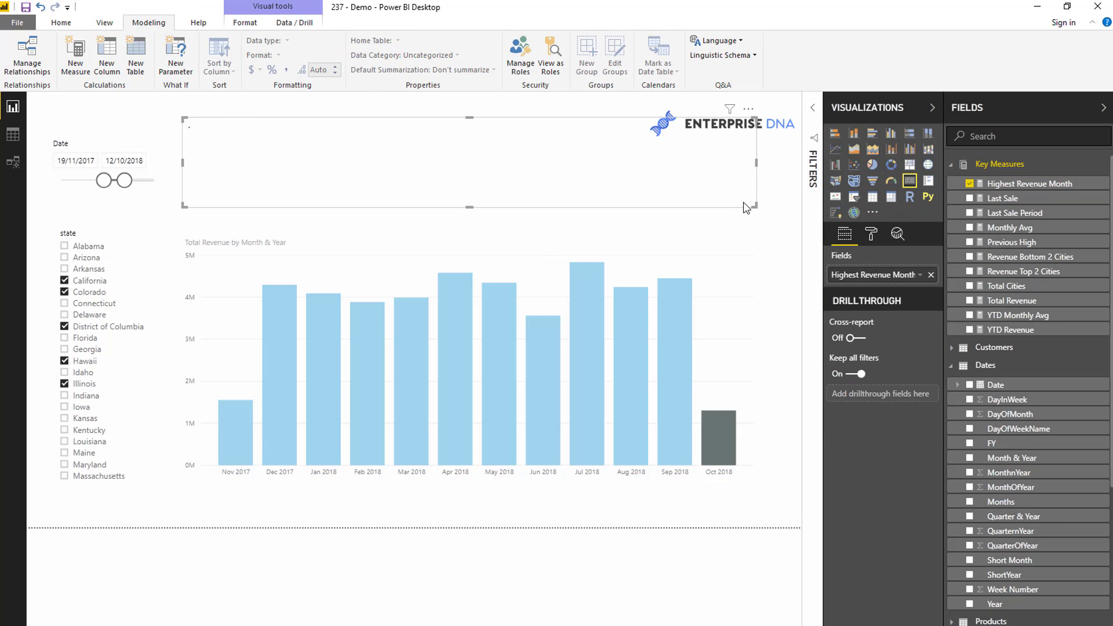
pyautogui.moveTo(757, 204); pyautogui.dragTo(309, 219)
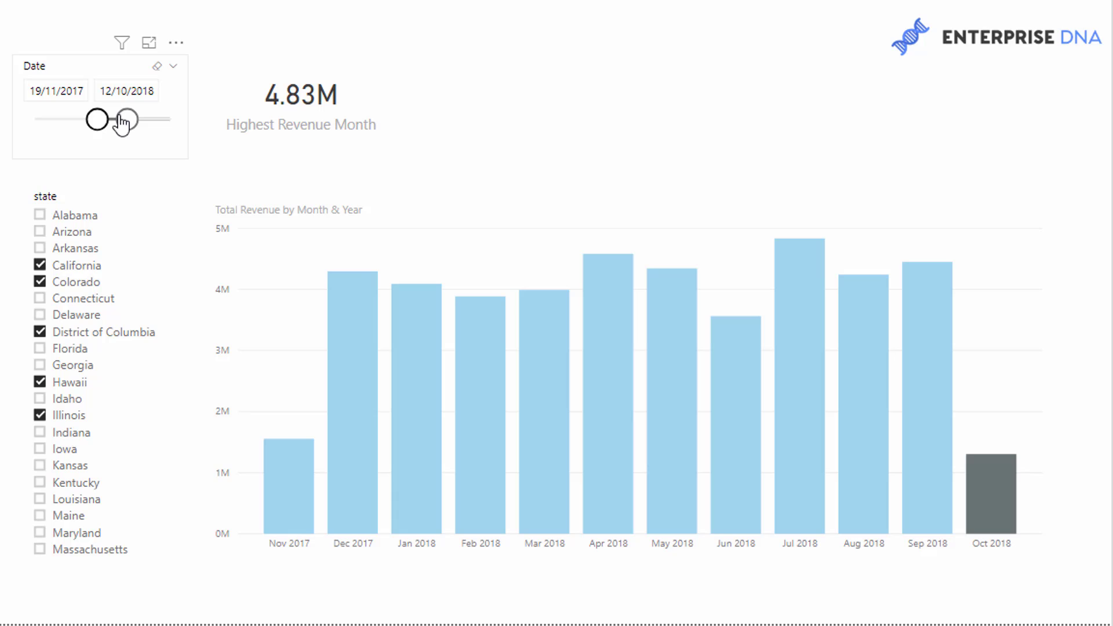
pyautogui.moveTo(121, 123); pyautogui.dragTo(69, 129)
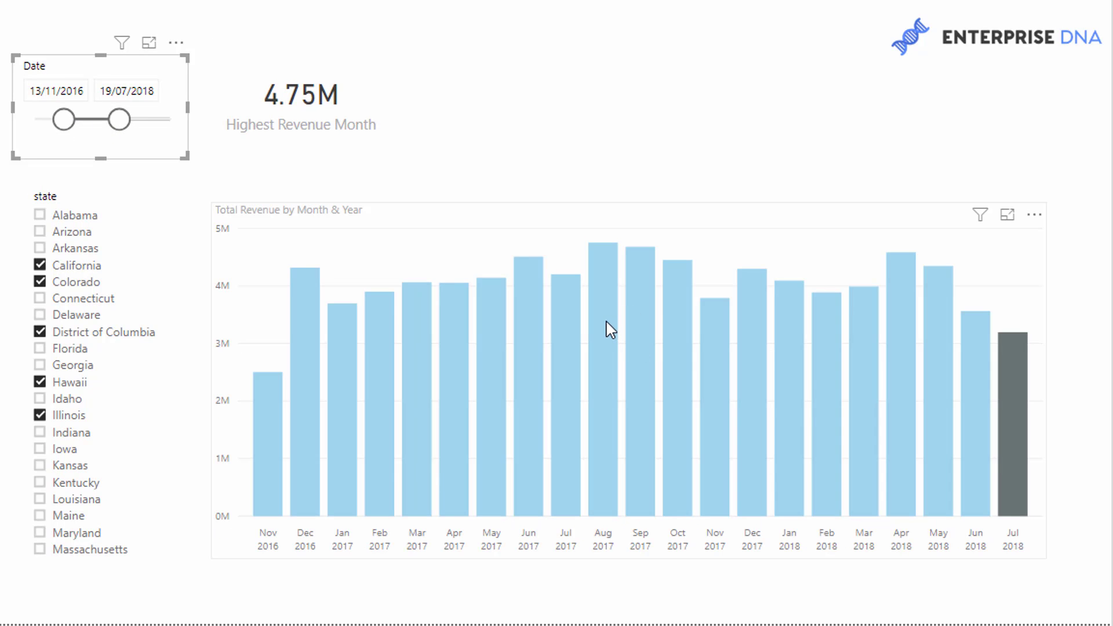
pyautogui.moveTo(610, 330)
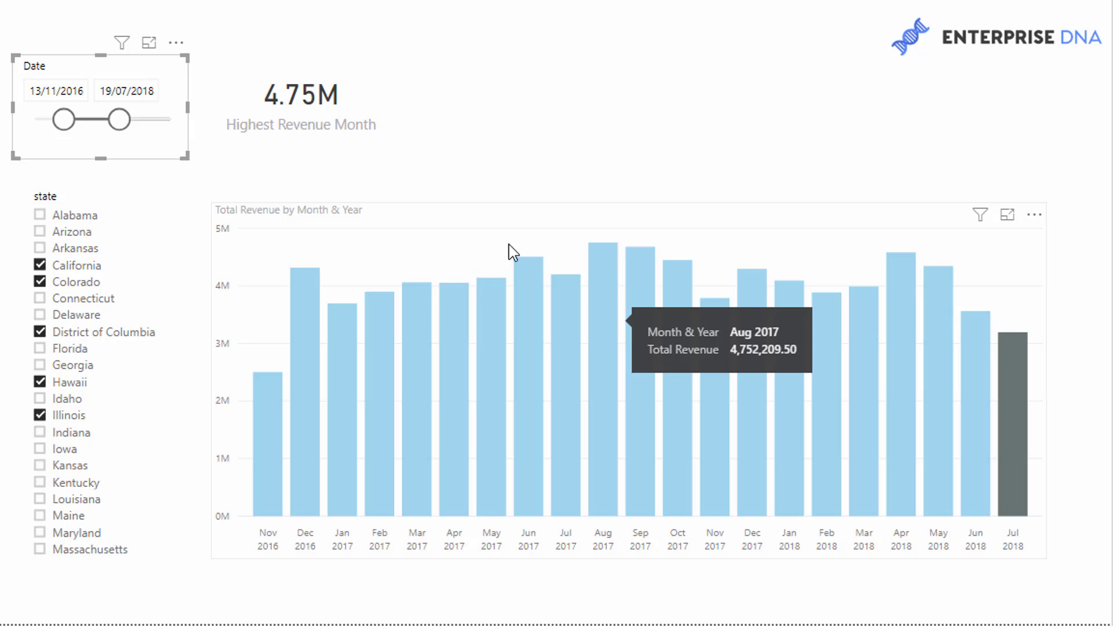
pyautogui.click(316, 55)
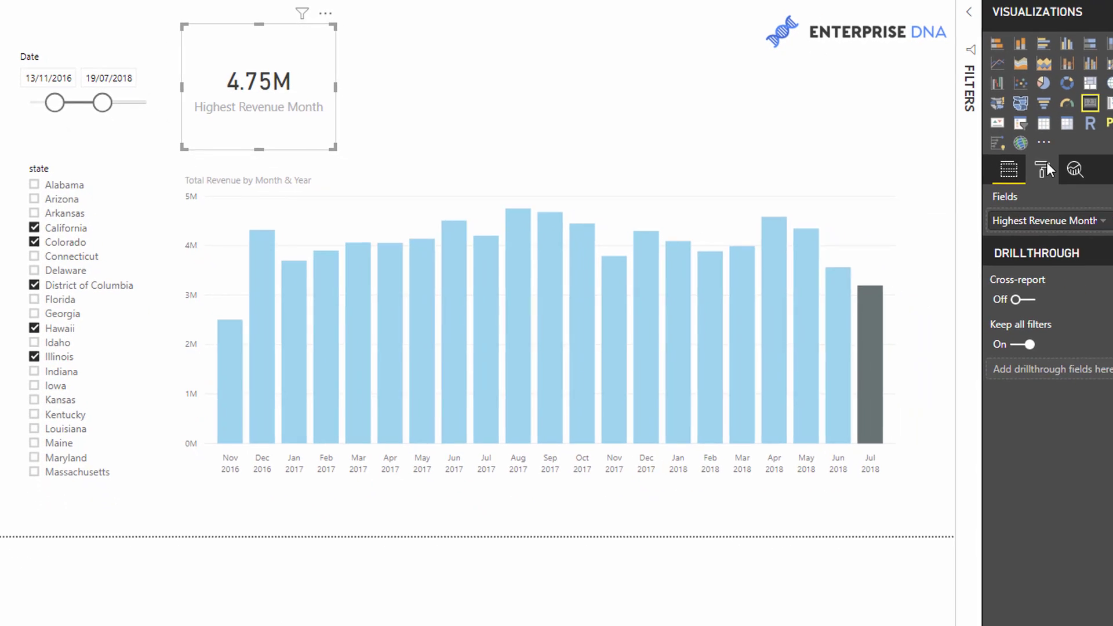
pyautogui.click(1033, 167)
pyautogui.click(1004, 264)
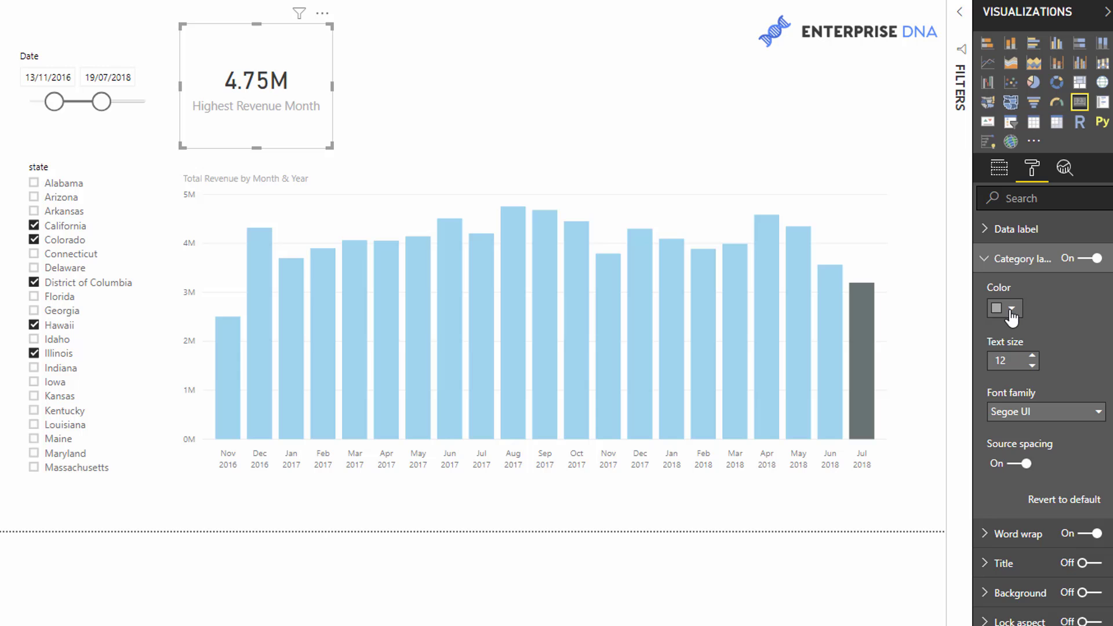
pyautogui.click(1029, 257)
pyautogui.click(1023, 231)
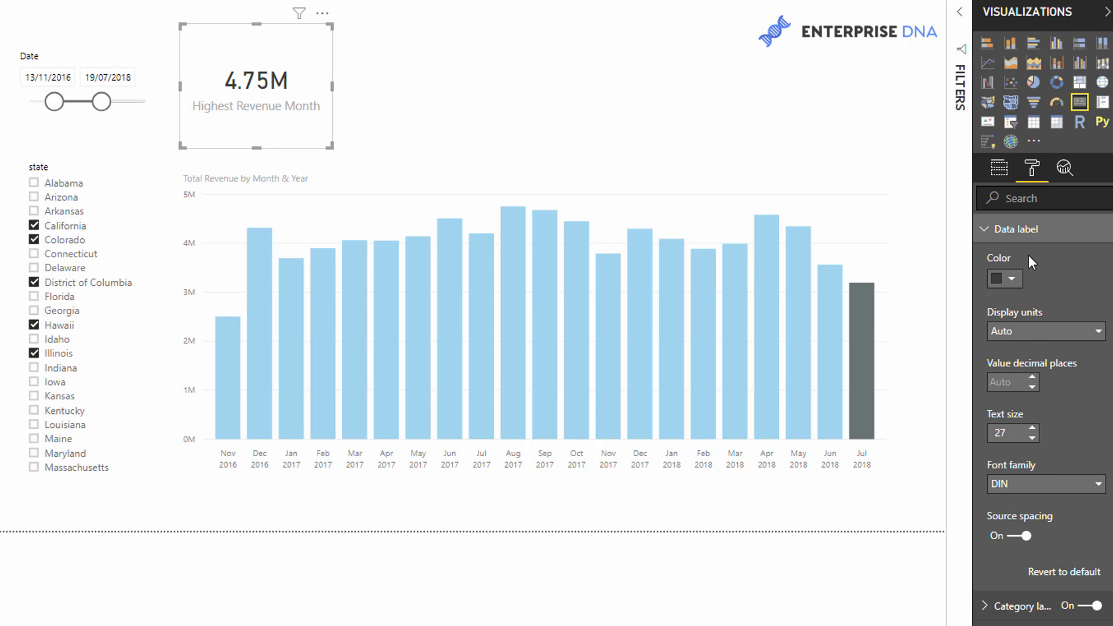
pyautogui.click(1033, 340)
pyautogui.click(1031, 366)
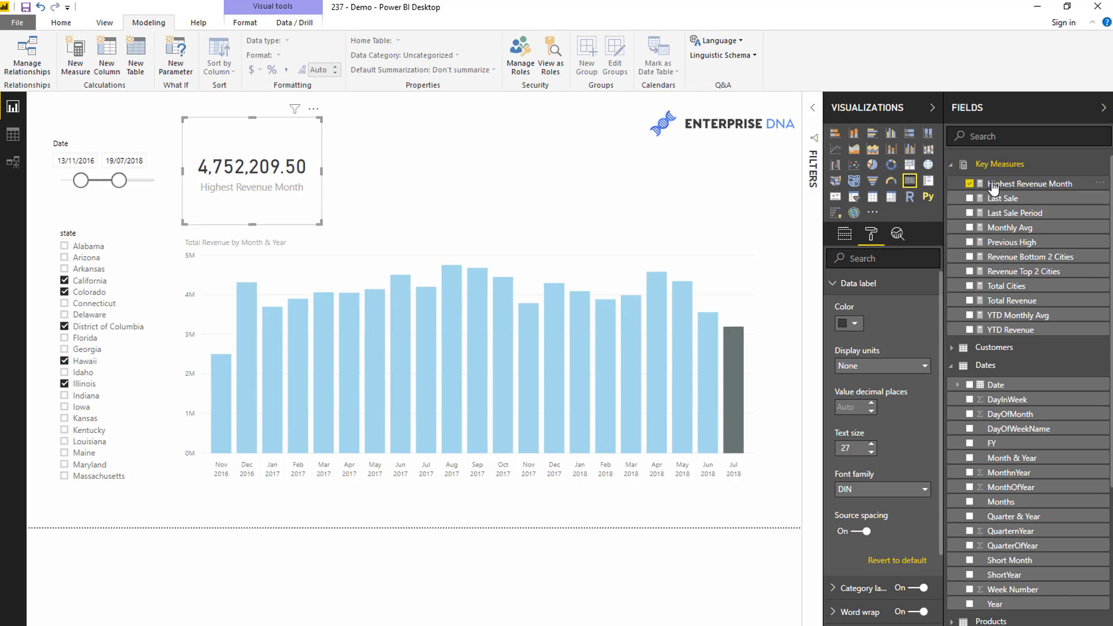
pyautogui.click(993, 187)
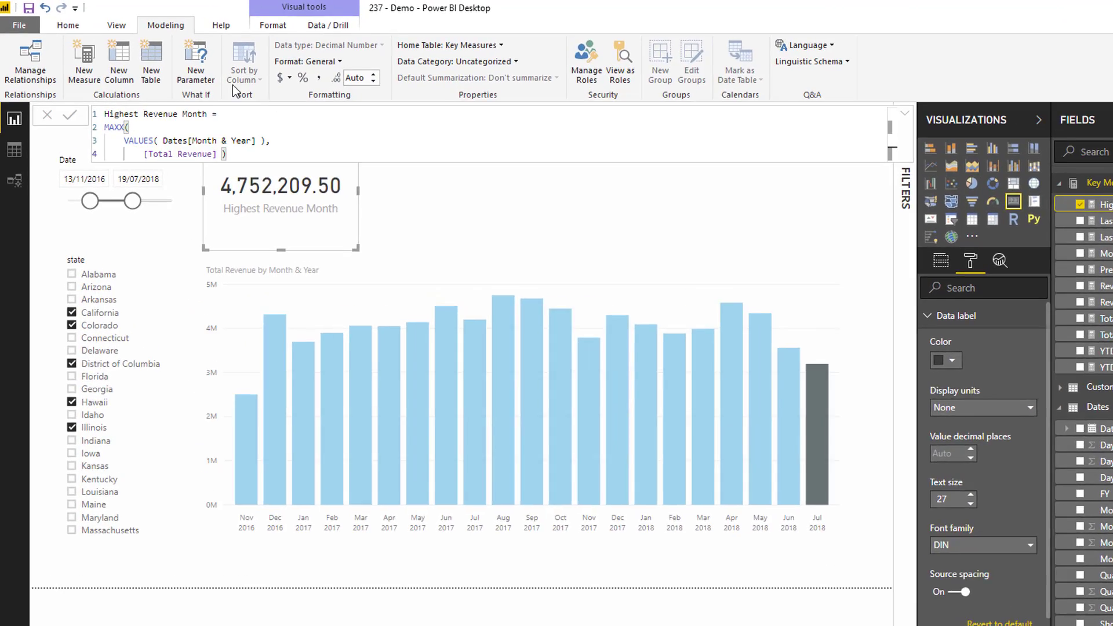
pyautogui.click(285, 78)
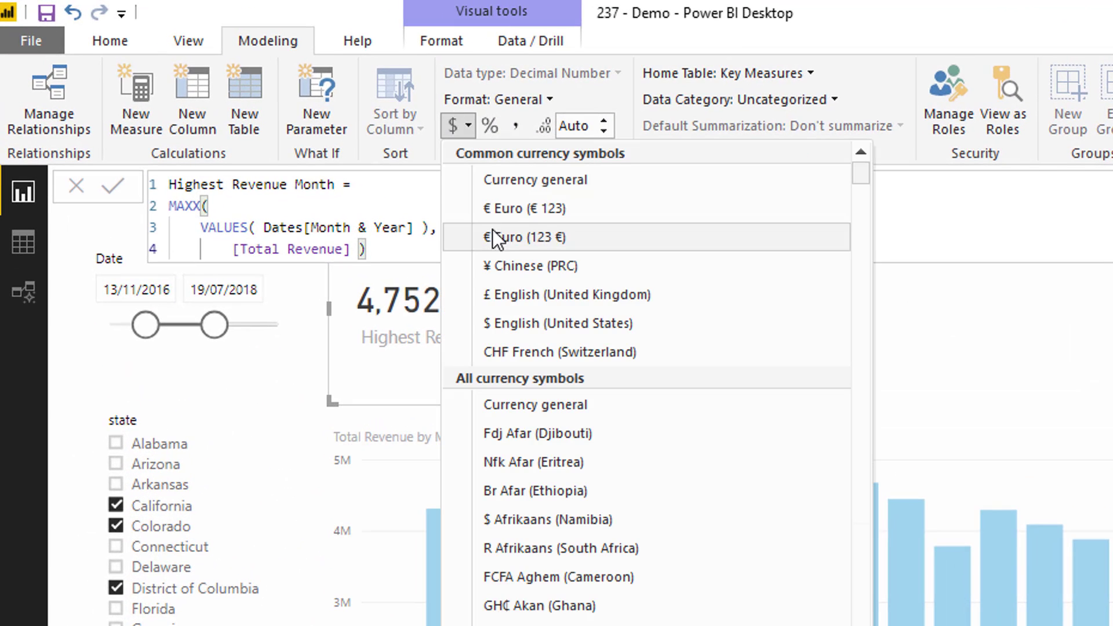
pyautogui.click(497, 322)
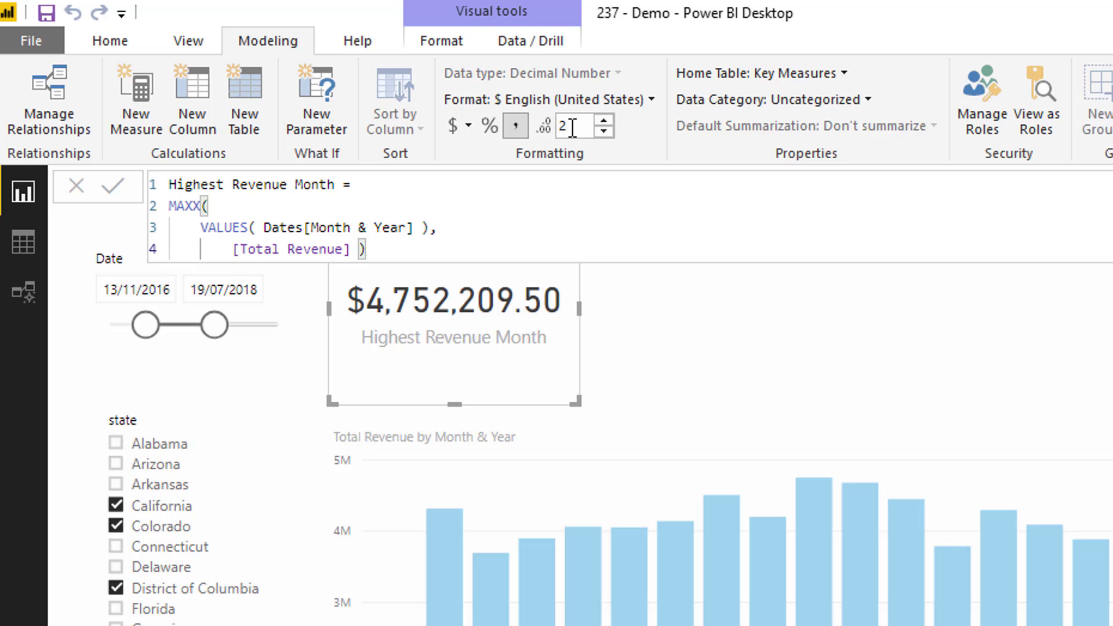
pyautogui.press('Return')
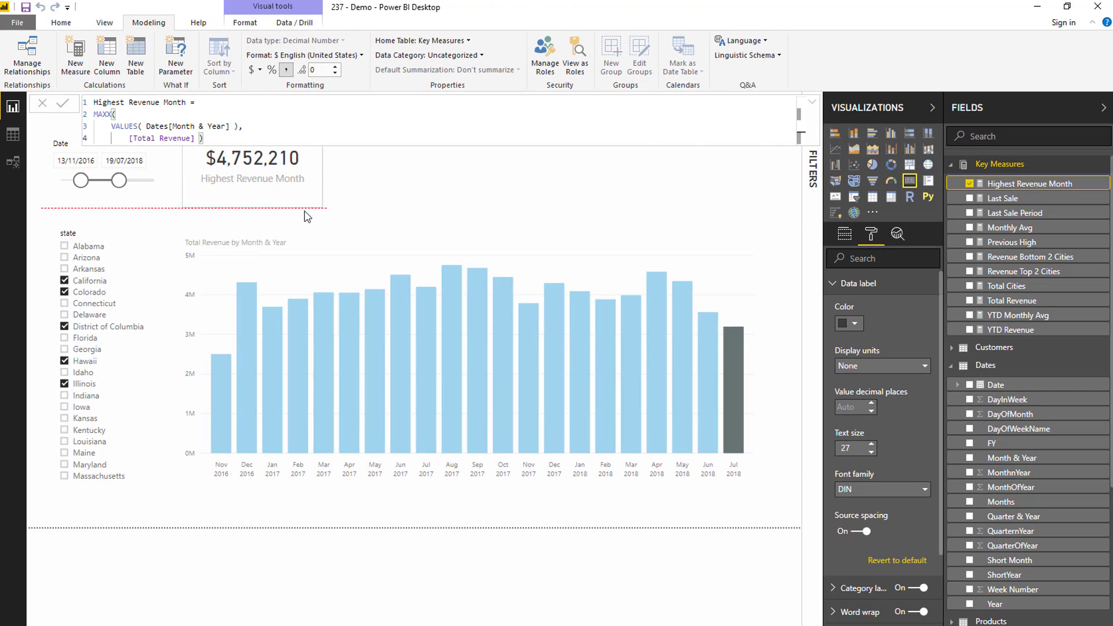
pyautogui.click(307, 217)
pyautogui.moveTo(119, 180); pyautogui.dragTo(105, 181)
pyautogui.click(270, 139)
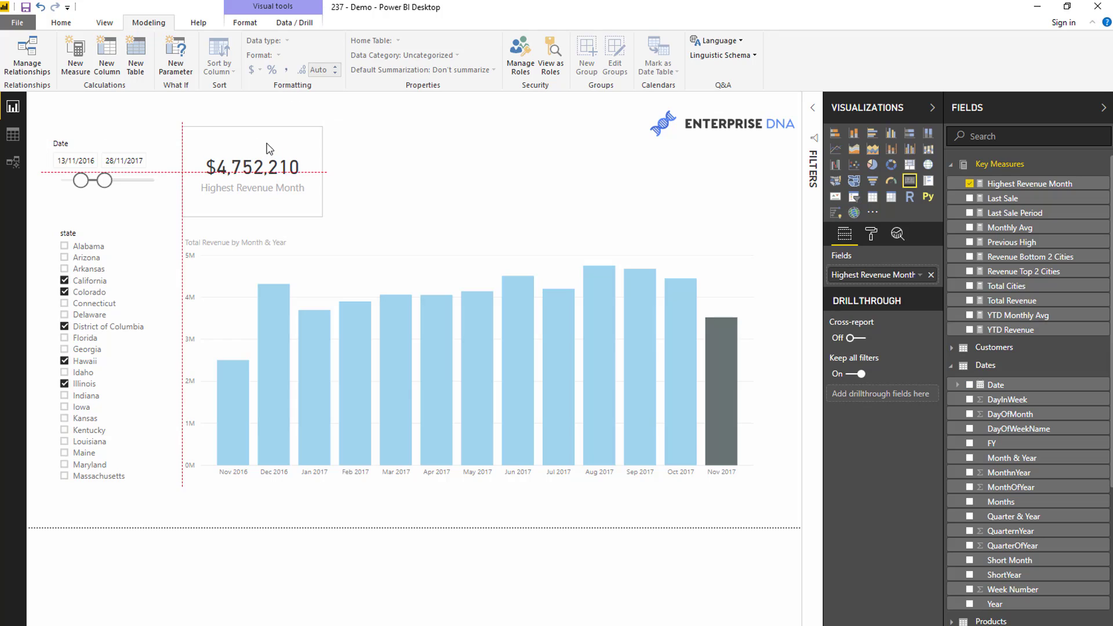
pyautogui.moveTo(104, 180); pyautogui.dragTo(93, 182)
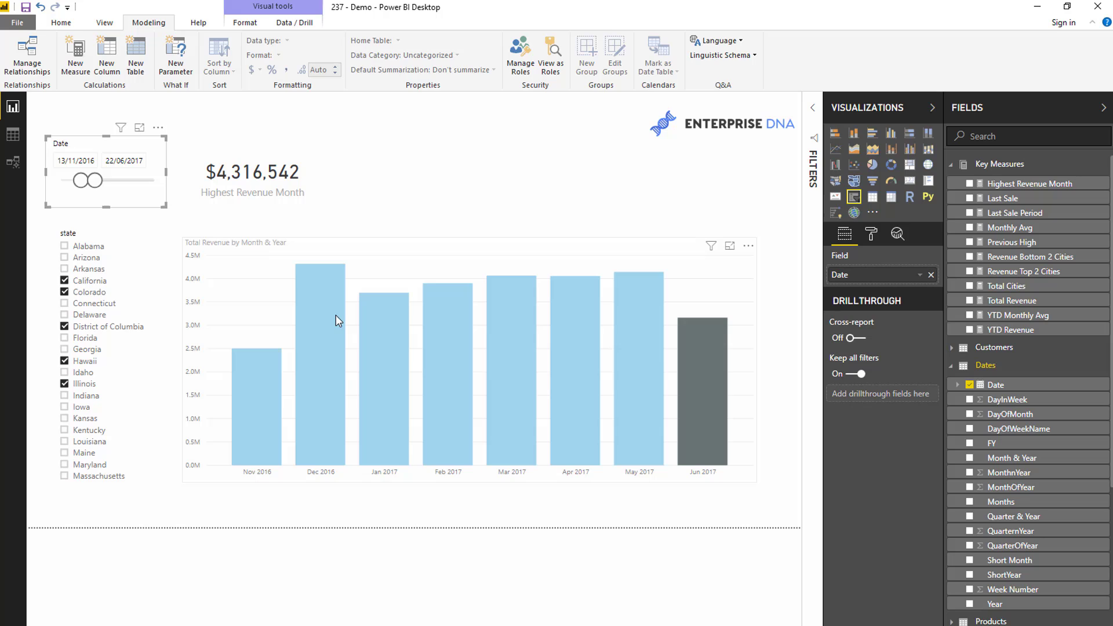
pyautogui.moveTo(334, 312)
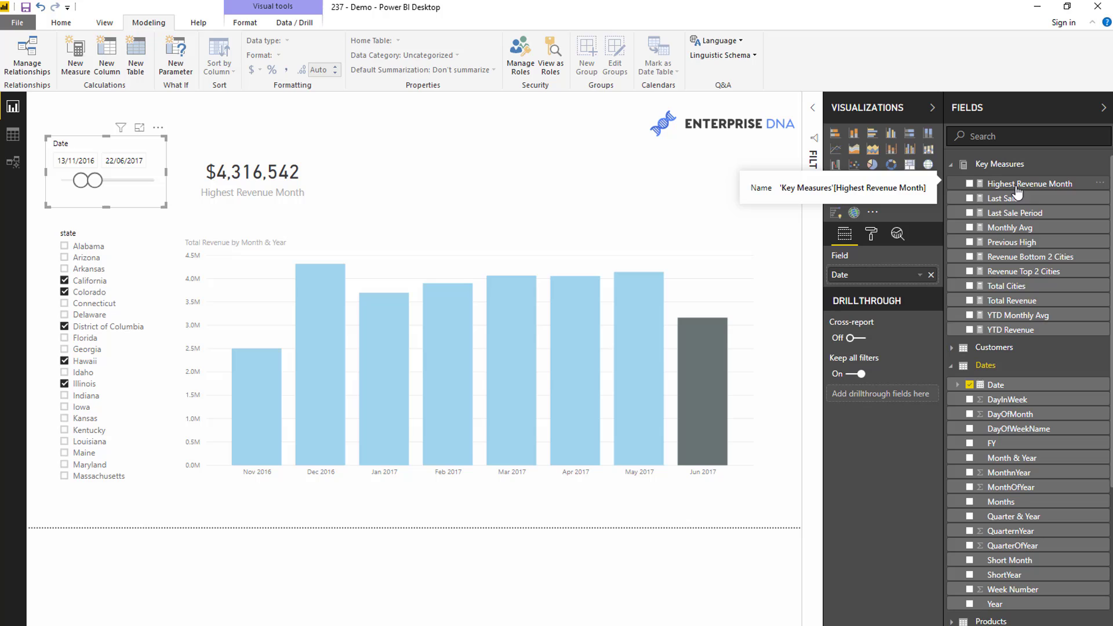
# Step: Create a new measure named Highest Month Text
pyautogui.click(1014, 184)
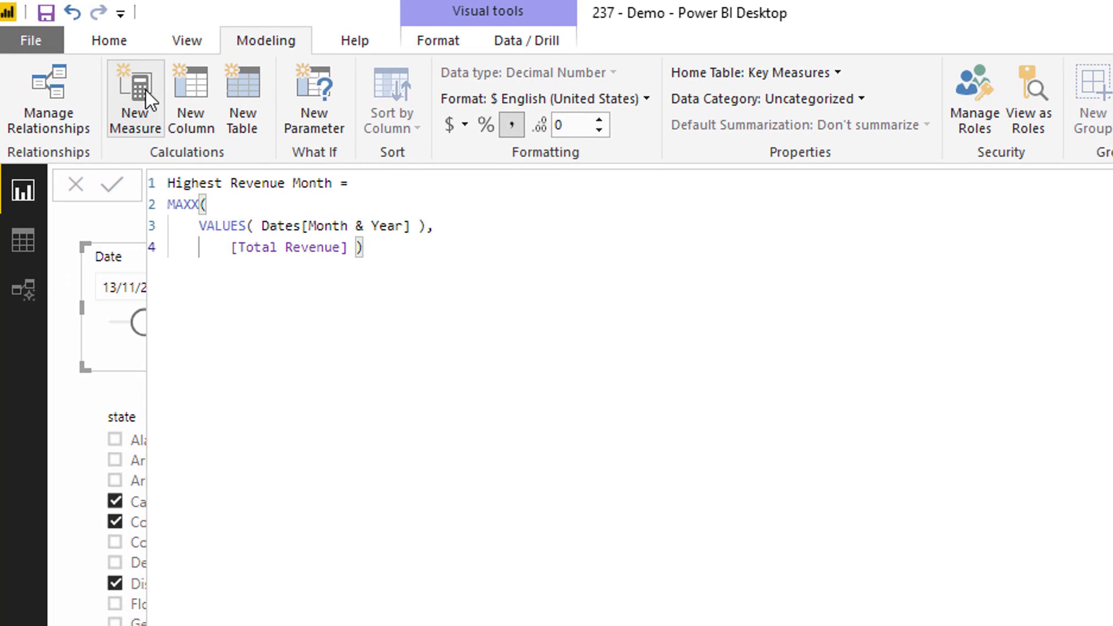
pyautogui.click(142, 95)
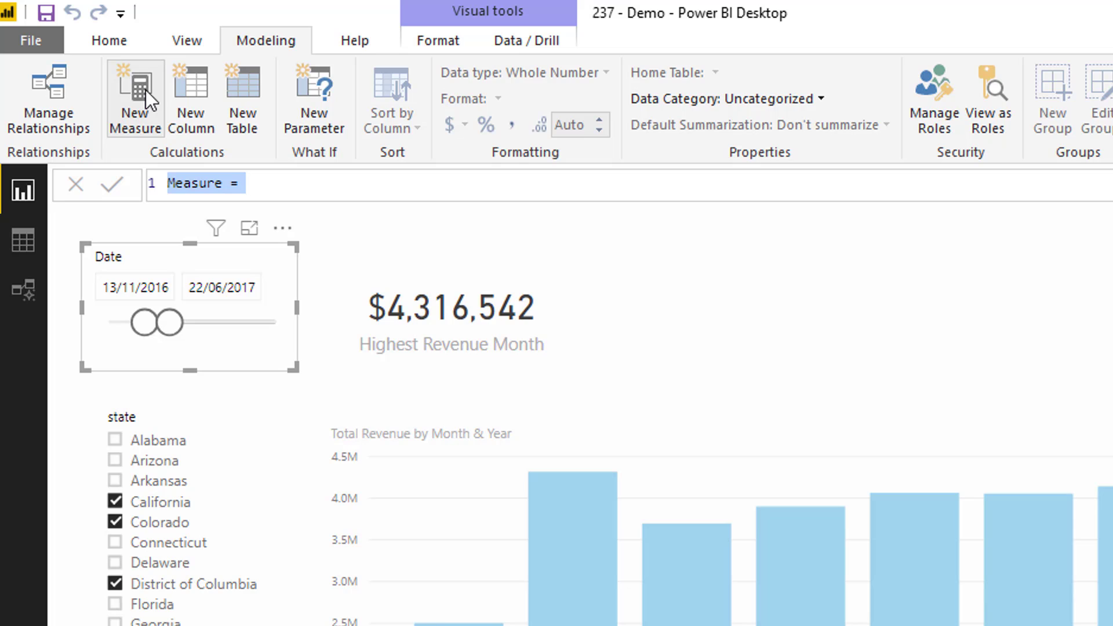
pyautogui.write('Highes')
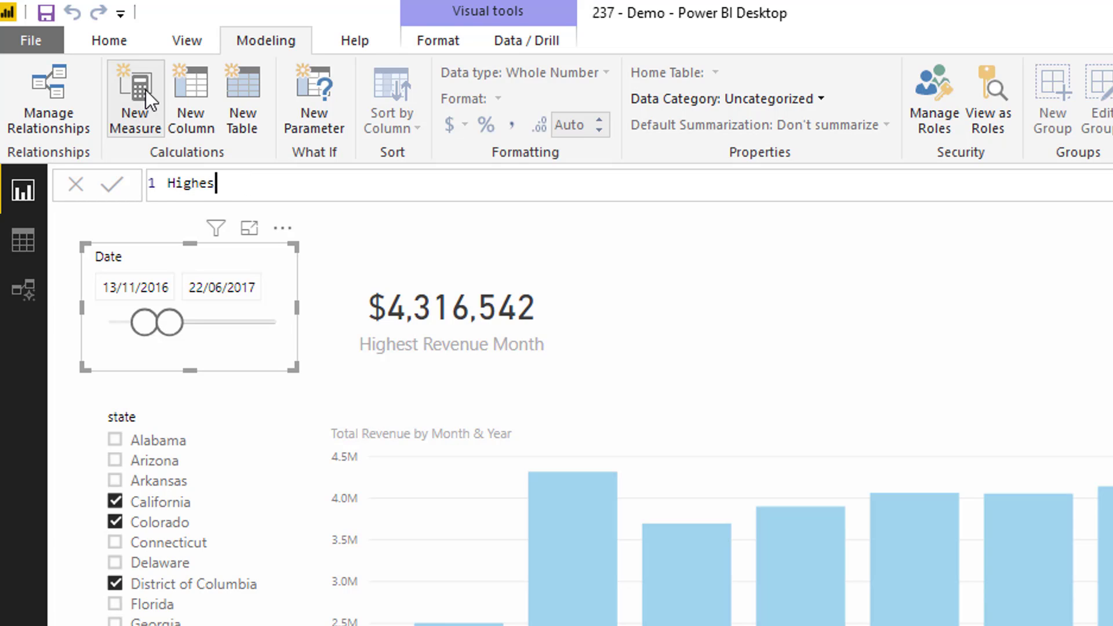
pyautogui.write('t Month Text =')
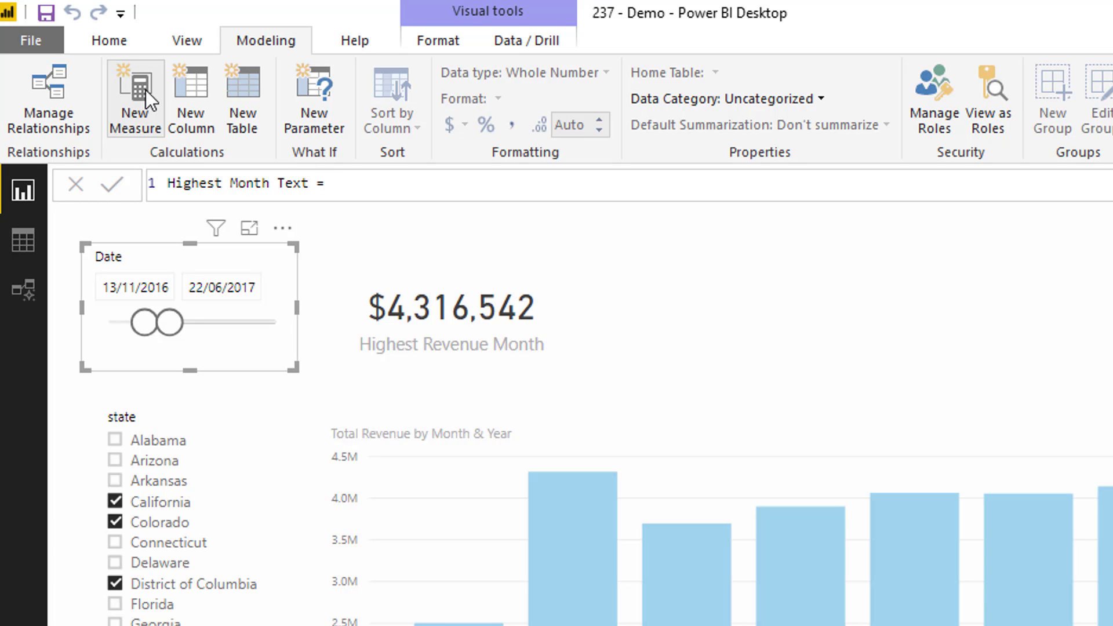
pyautogui.hotkey('shift', 'Return')
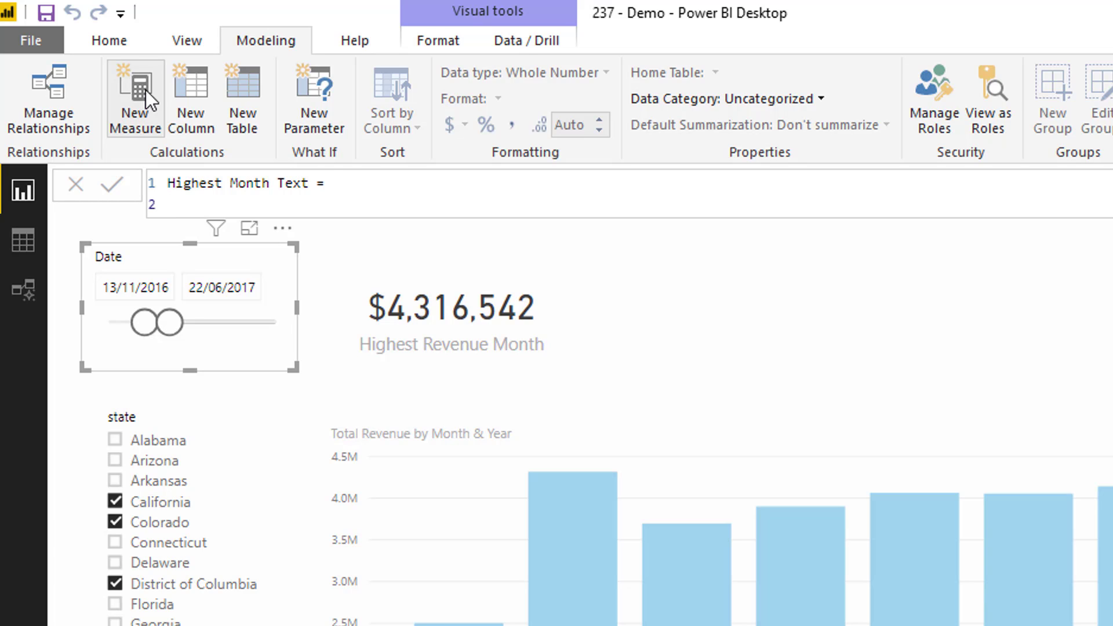
# Step: Write the string "The highest sale month in the selected date context is " as its formula
pyautogui.write('"The')
pyautogui.write('Highest')
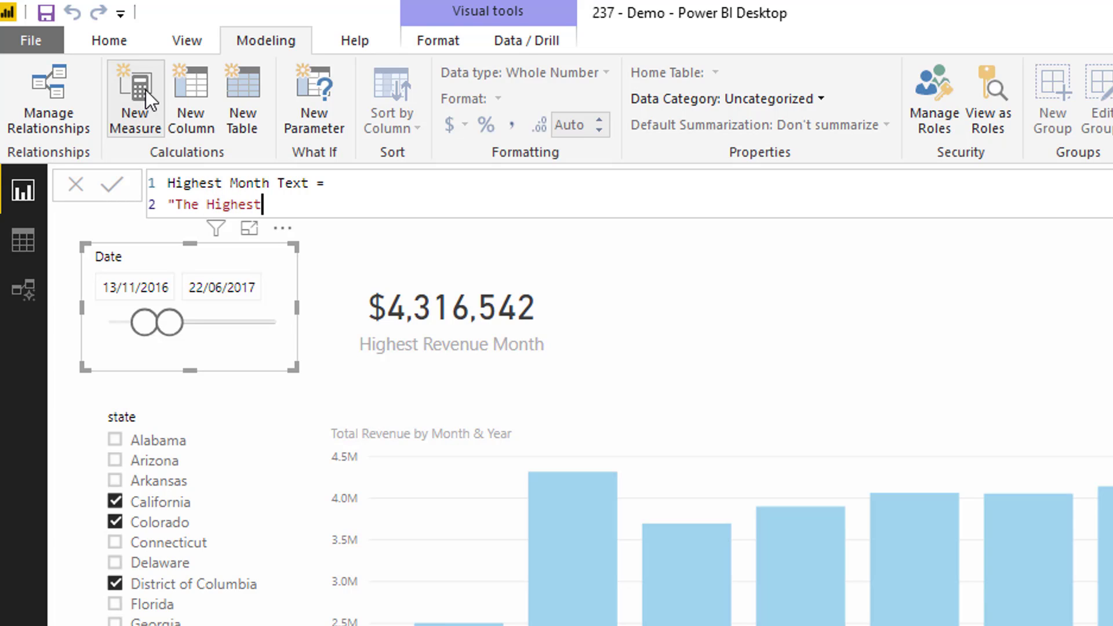
pyautogui.write(' Sales Month')
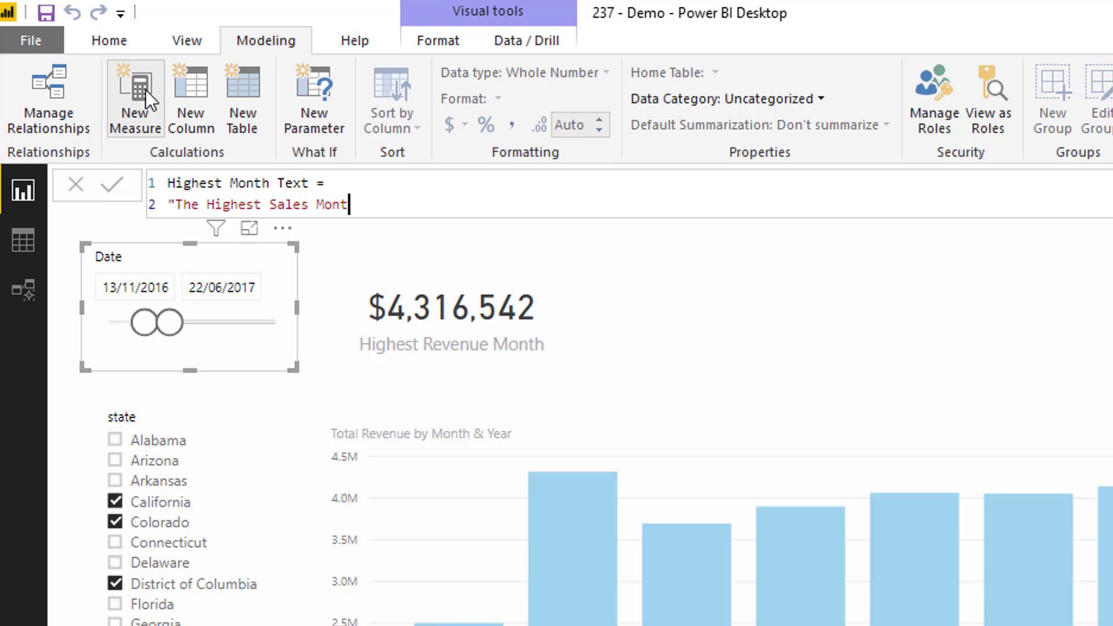
pyautogui.press('BackSpace')
pyautogui.press('BackSpace')
pyautogui.press('BackSpace')
pyautogui.press('BackSpace')
pyautogui.press('BackSpace')
pyautogui.press('BackSpace')
pyautogui.press('BackSpace')
pyautogui.press('BackSpace')
pyautogui.press('BackSpace')
pyautogui.press('BackSpace')
pyautogui.press('BackSpace')
pyautogui.press('BackSpace')
pyautogui.press('BackSpace')
pyautogui.press('BackSpace')
pyautogui.press('BackSpace')
pyautogui.press('BackSpace')
pyautogui.press('BackSpace')
pyautogui.press('BackSpace')
pyautogui.press('BackSpace')
pyautogui.write('highes')
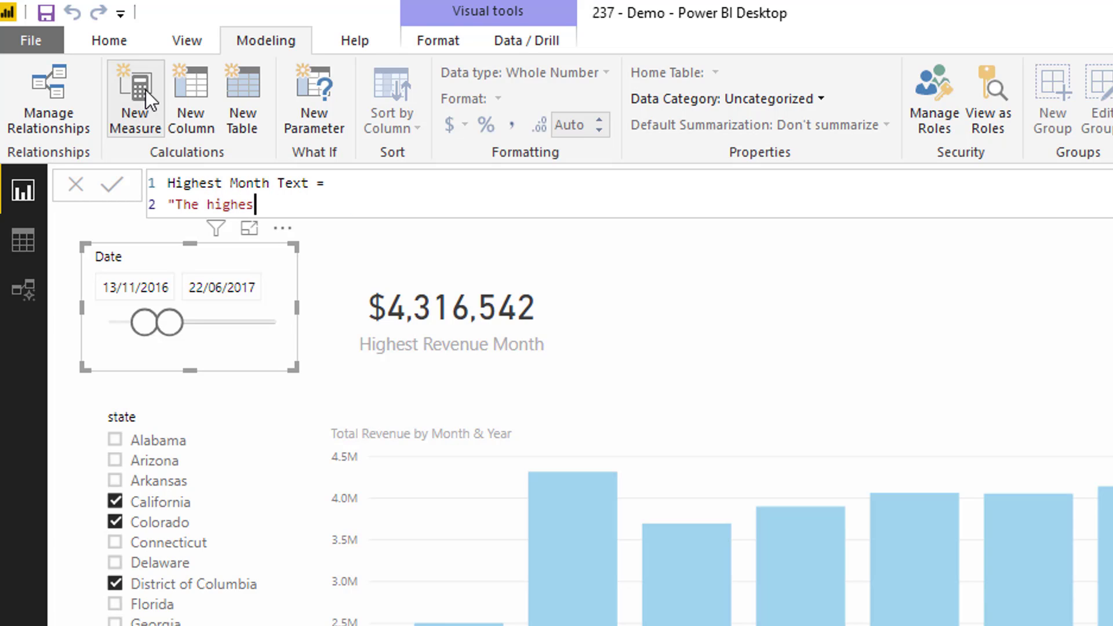
pyautogui.write('t sale month ')
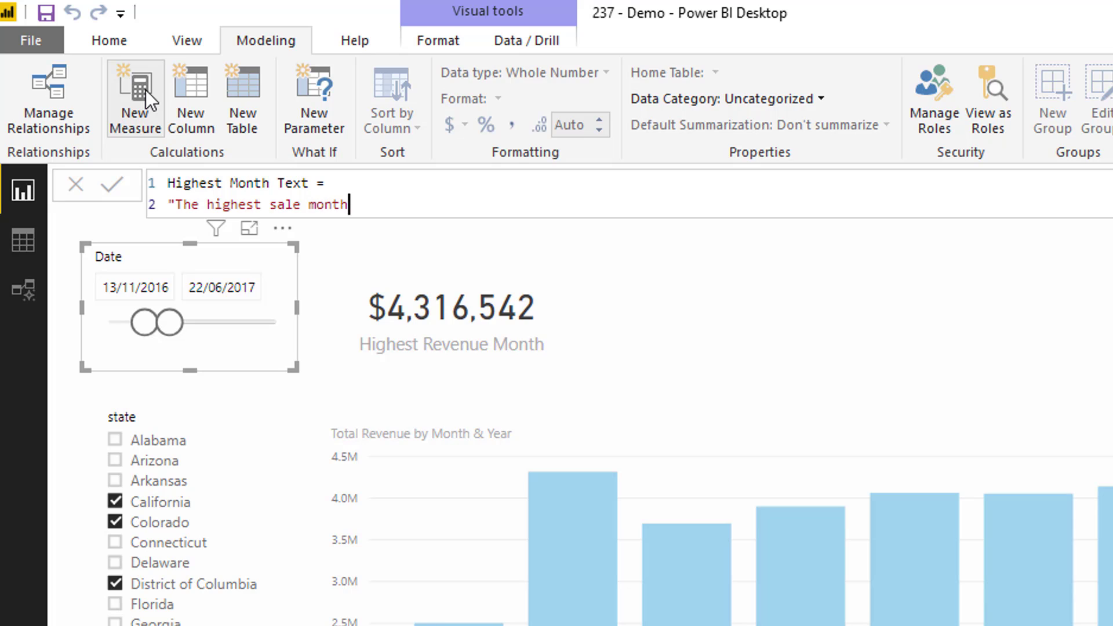
pyautogui.write('in the')
pyautogui.press('BackSpace')
pyautogui.press('BackSpace')
pyautogui.write('the selecte')
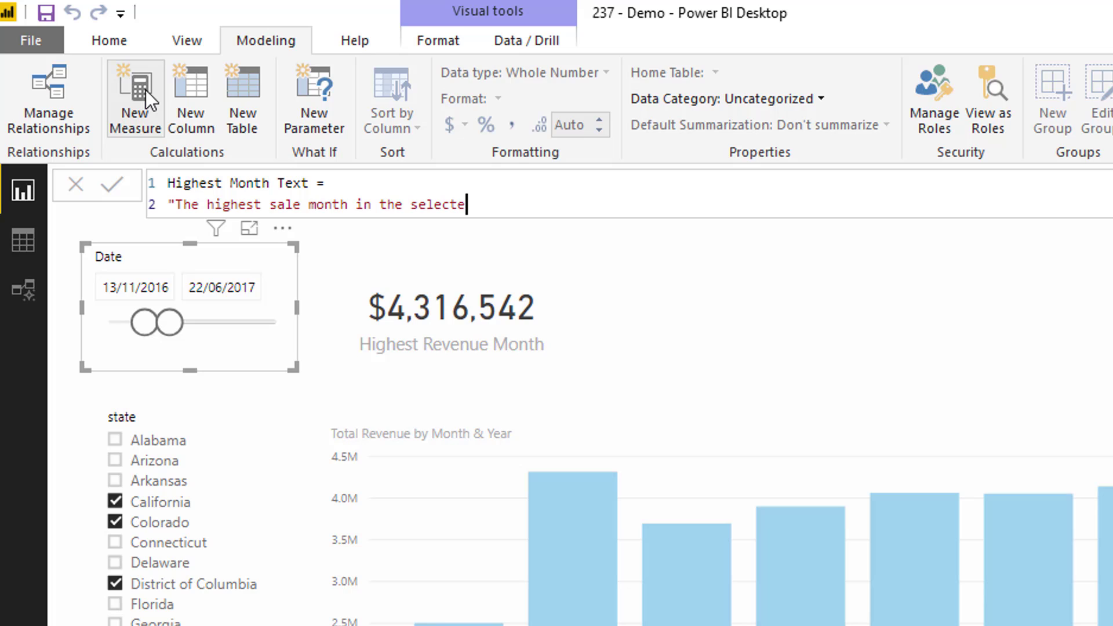
pyautogui.write('d dae')
pyautogui.press('BackSpace')
pyautogui.write('te context is')
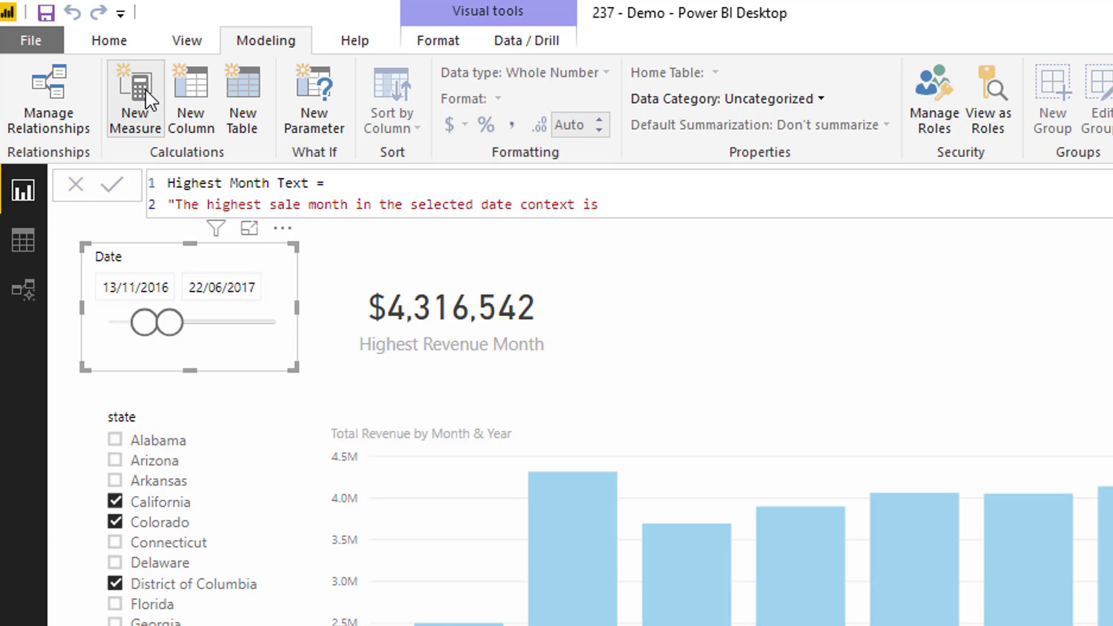
pyautogui.write(' "')
# Step: Append & [Highest Revenue Month] to the string and commit the measure
pyautogui.write('CONC')
pyautogui.press('BackSpace')
pyautogui.press('BackSpace')
pyautogui.press('BackSpace')
pyautogui.press('BackSpace')
pyautogui.press('BackSpace')
pyautogui.write('& high')
pyautogui.press('Tab')
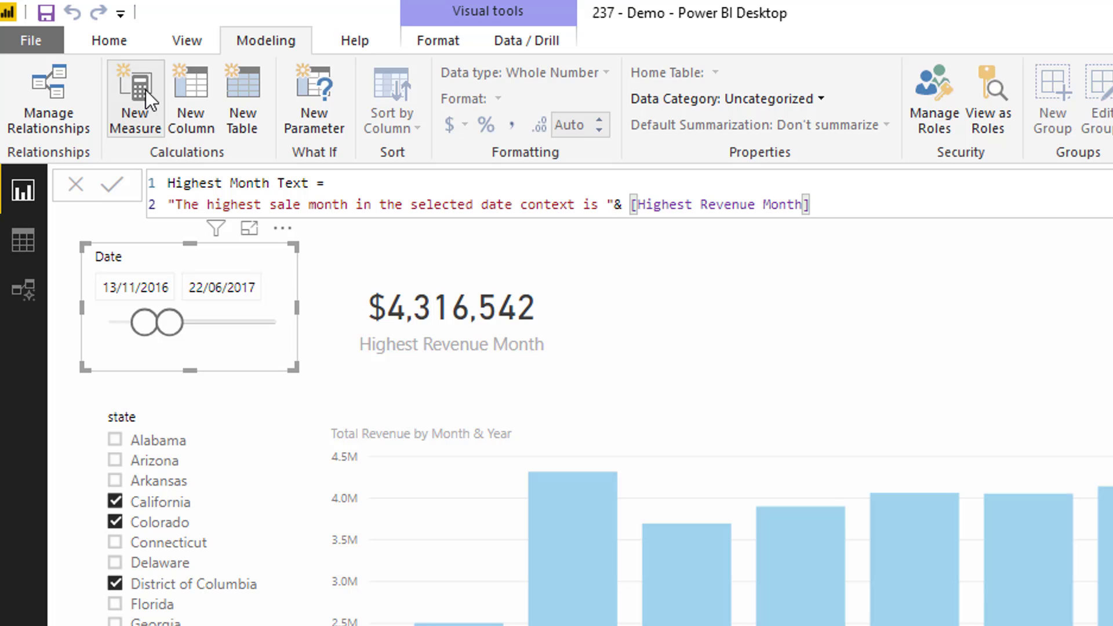
pyautogui.press('Return')
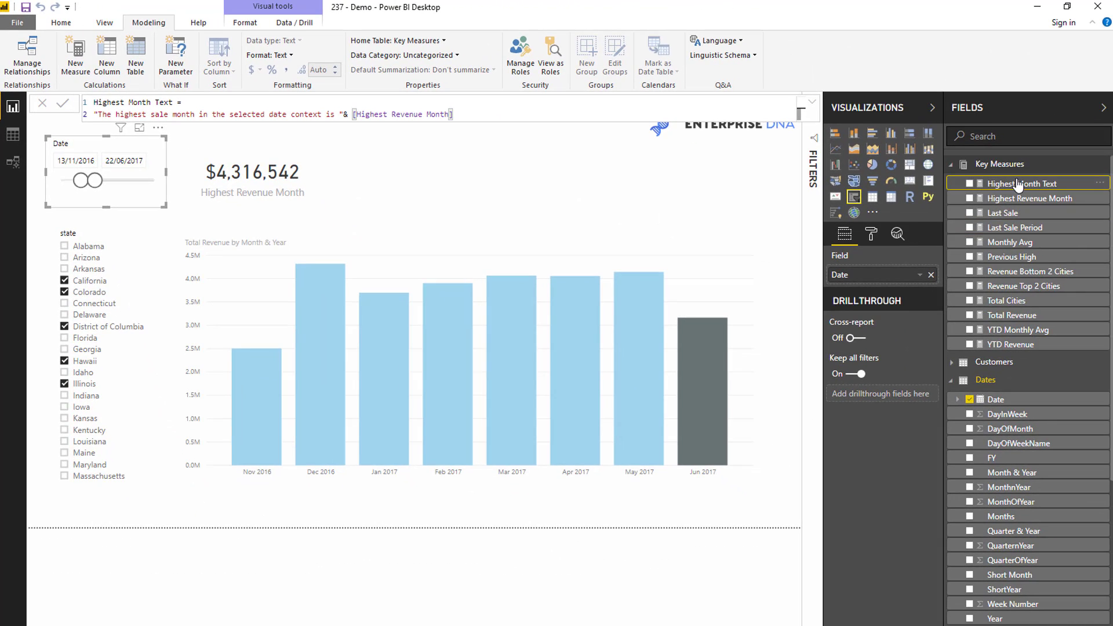
# Step: Add a Highest Month Text card, narrow it, and place it at the top right of the page
pyautogui.moveTo(1019, 183); pyautogui.dragTo(621, 186)
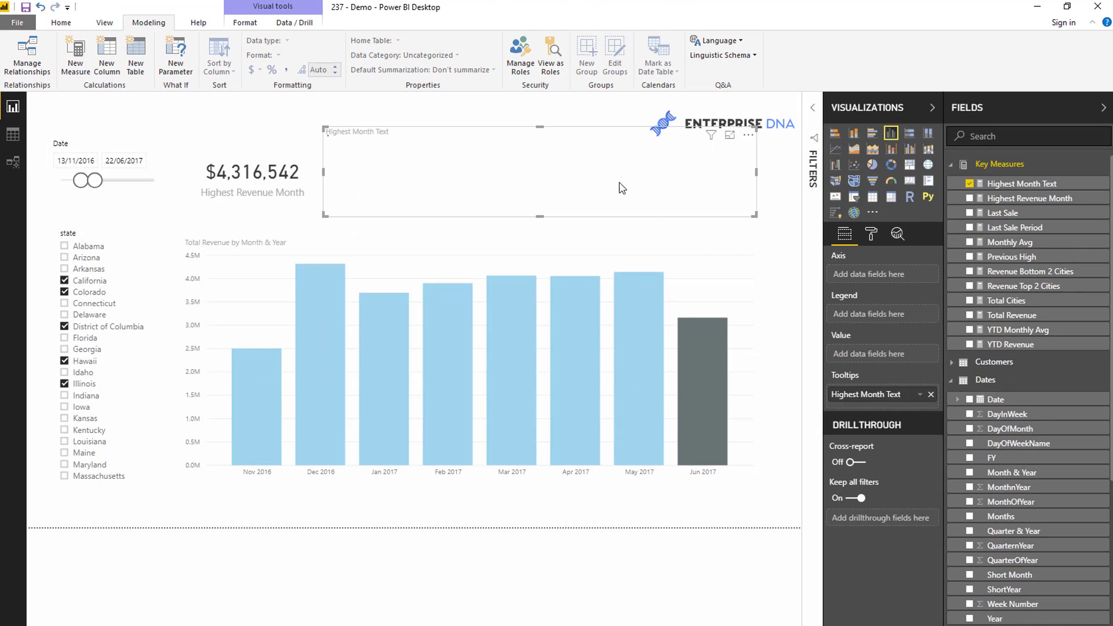
pyautogui.click(909, 181)
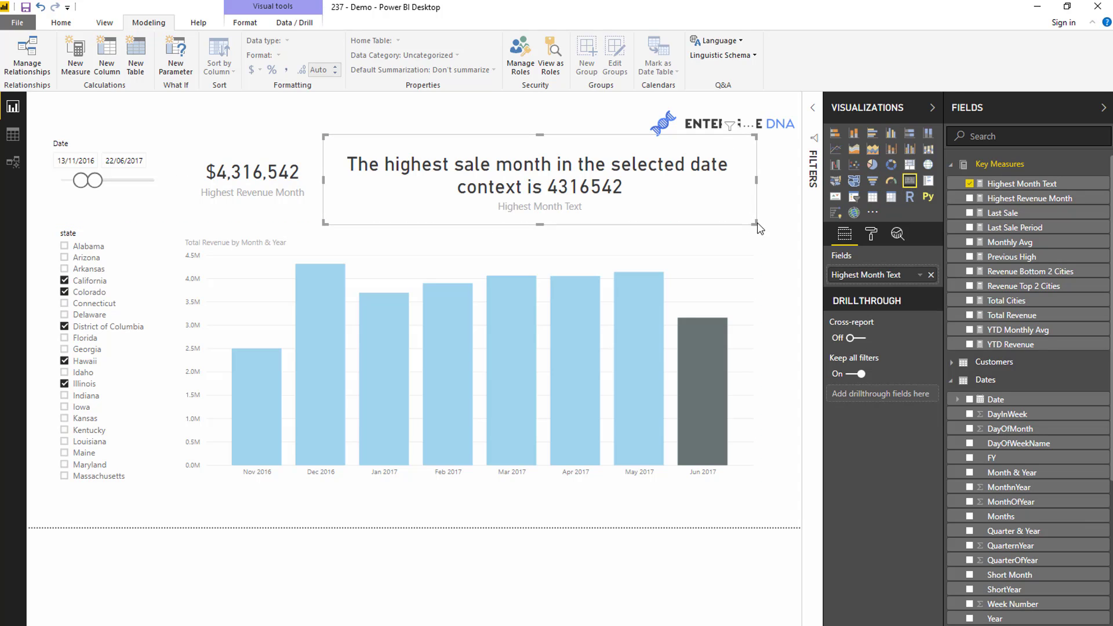
pyautogui.moveTo(753, 222); pyautogui.dragTo(641, 228)
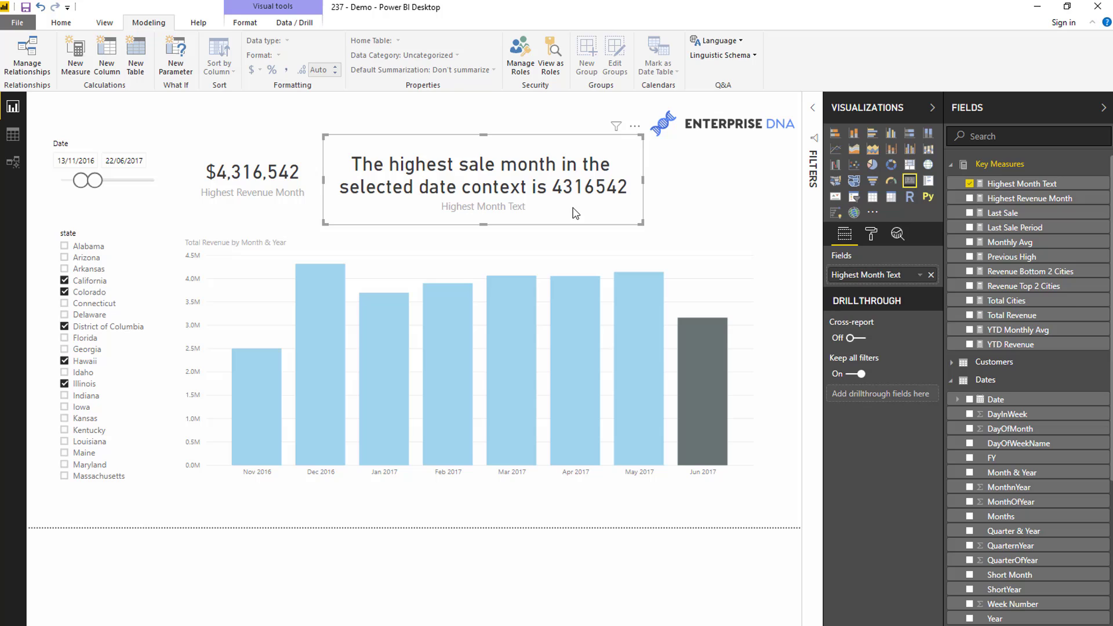
pyautogui.moveTo(577, 214); pyautogui.dragTo(717, 215)
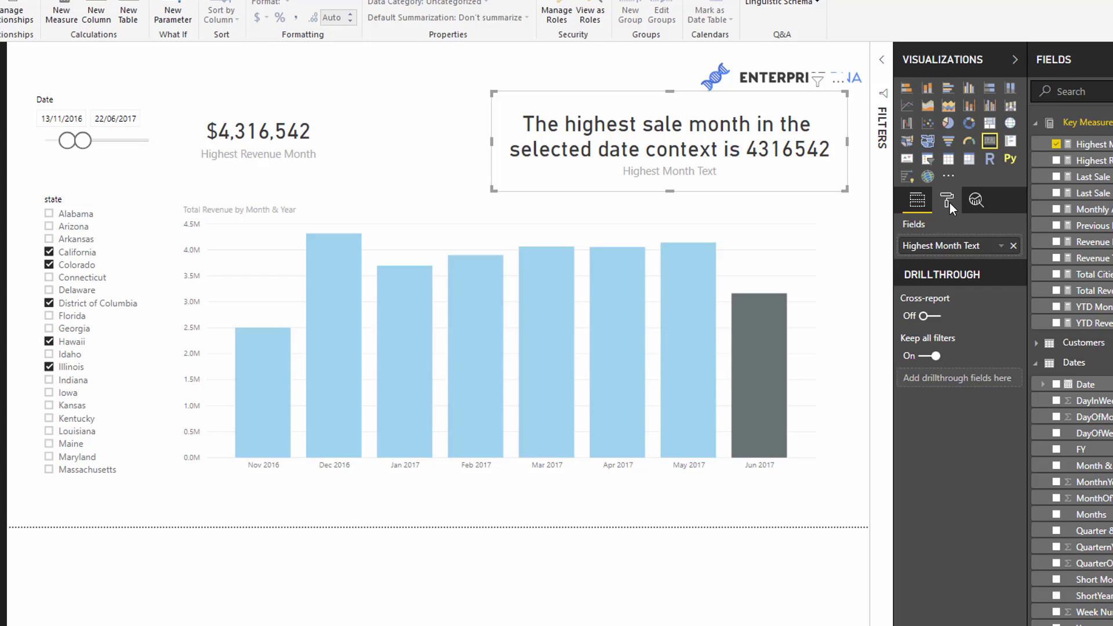
# Step: Shrink the card's category label to size 9 and hide the Highest Month Text subtitle
pyautogui.click(873, 235)
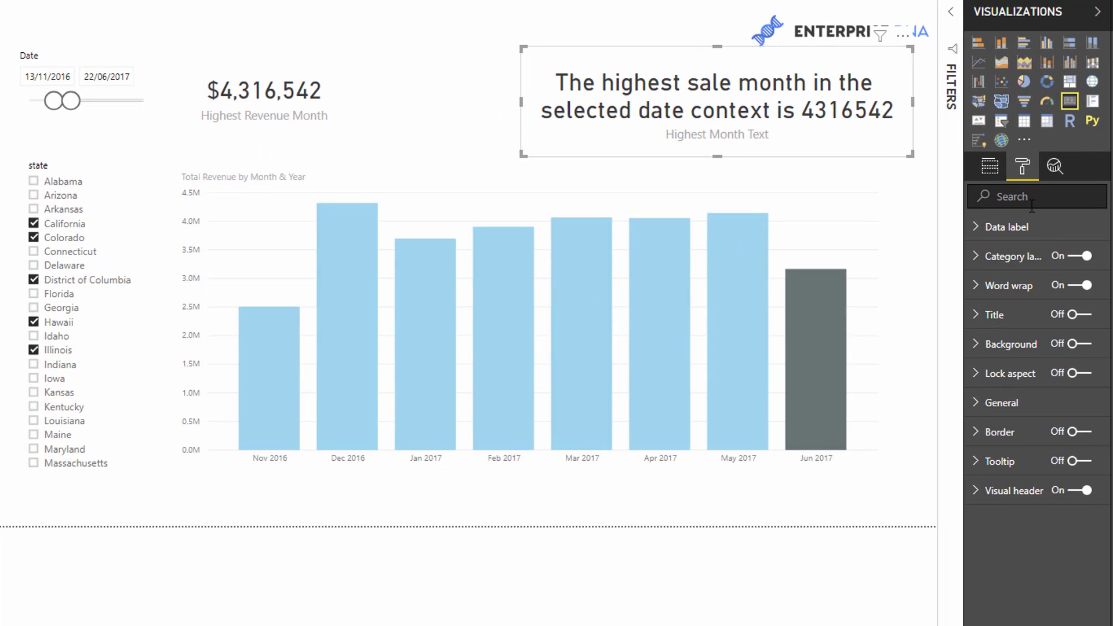
pyautogui.click(996, 256)
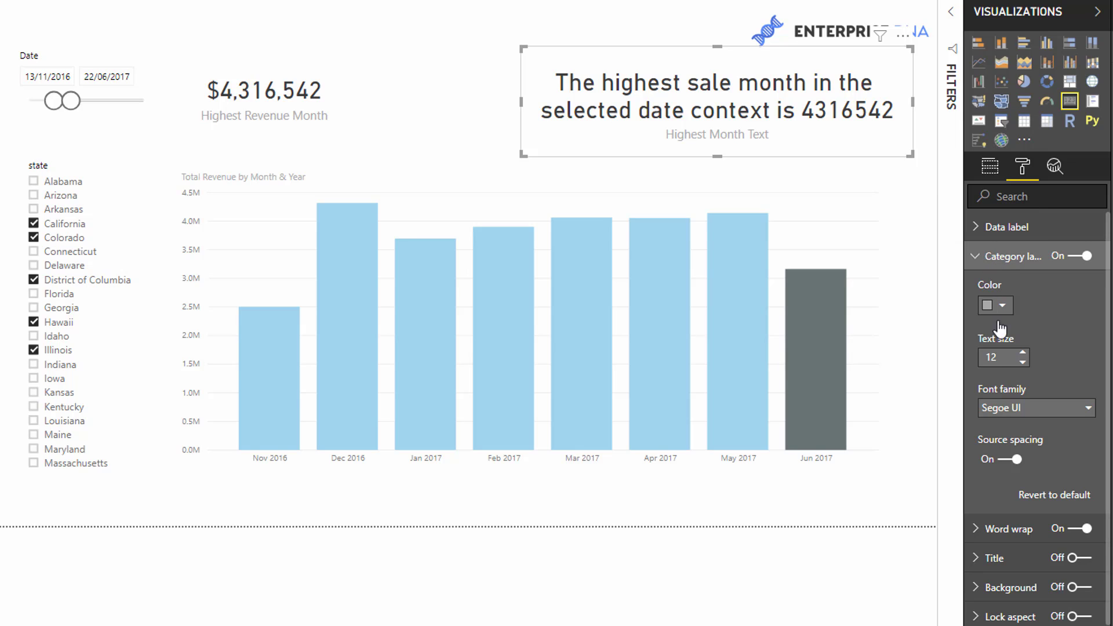
pyautogui.click(1023, 362)
pyautogui.click(1023, 362)
pyautogui.click(1023, 362)
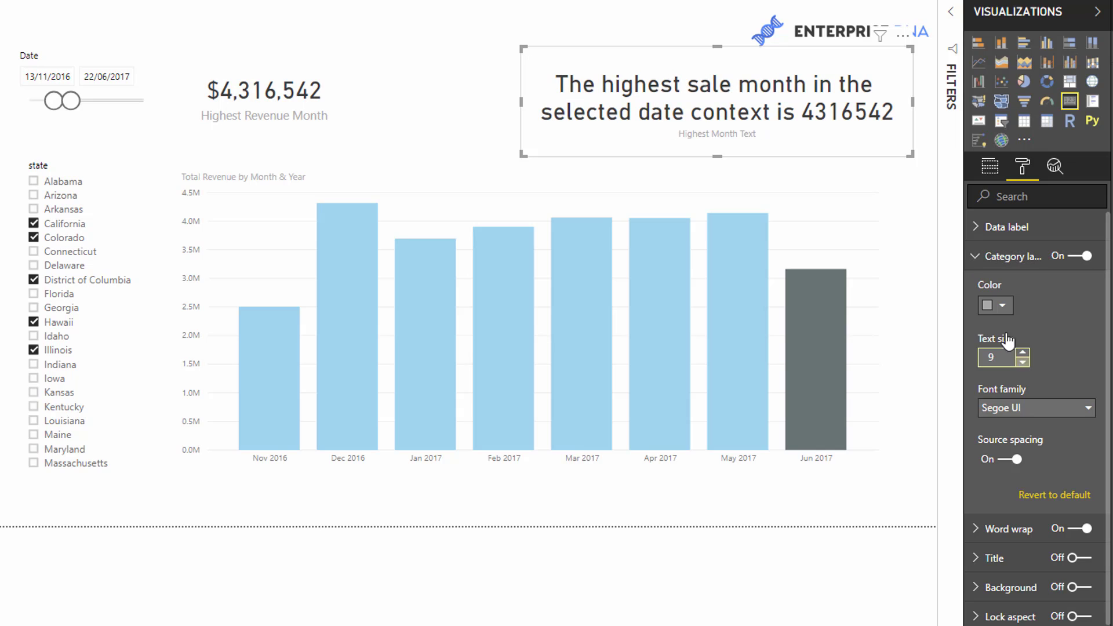
pyautogui.click(1080, 256)
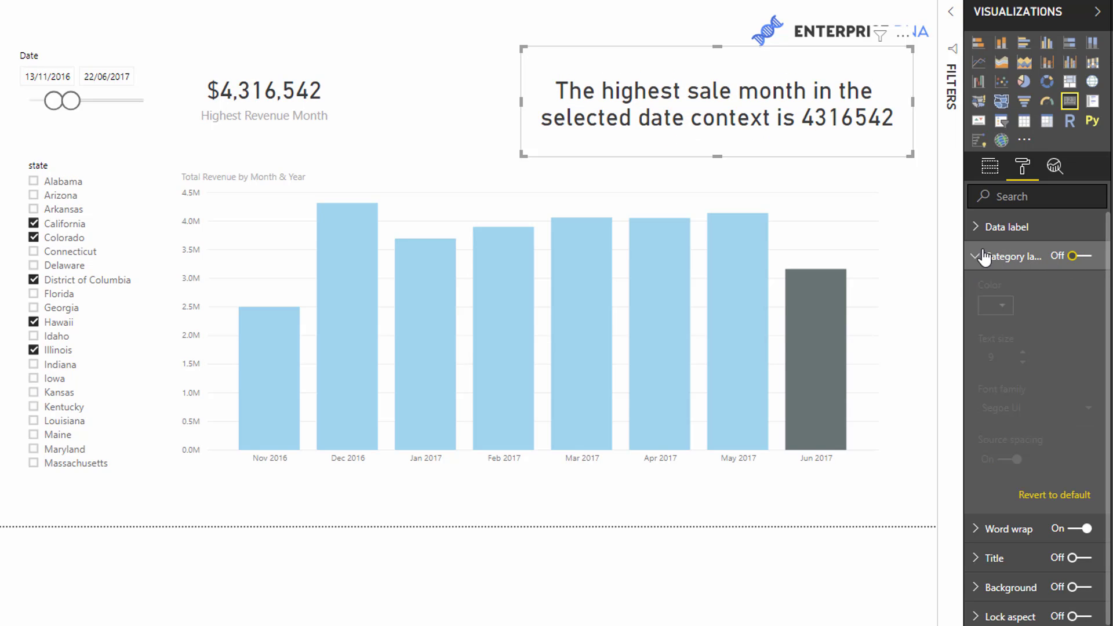
# Step: Reduce the card's sentence text size to 20, leaving display units on Auto
pyautogui.click(975, 231)
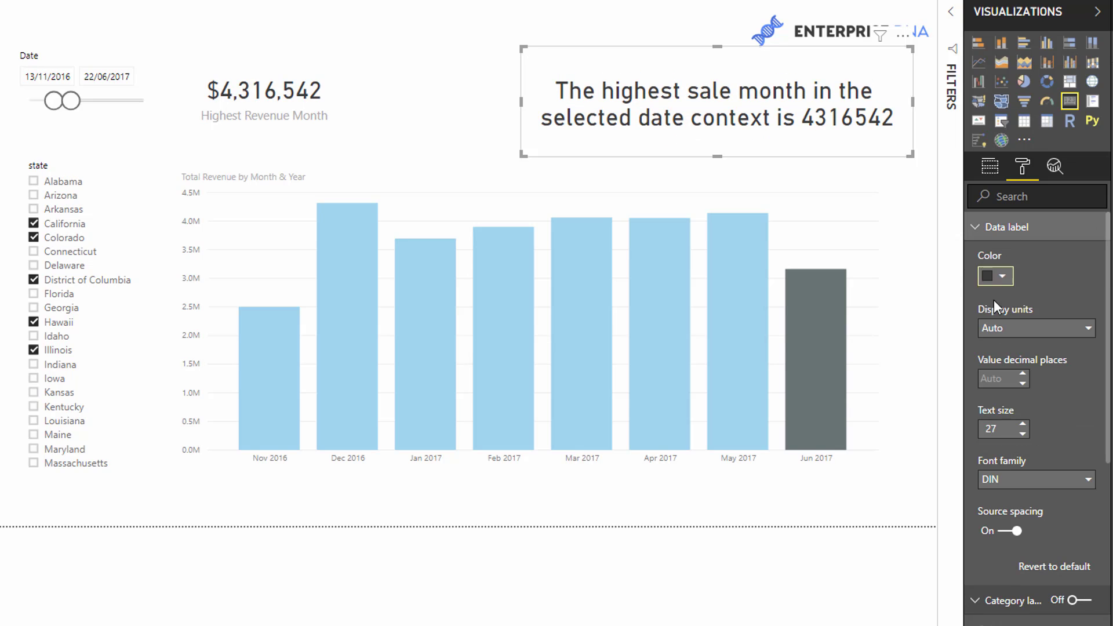
pyautogui.click(1023, 435)
pyautogui.click(1022, 434)
pyautogui.click(1023, 435)
pyautogui.click(1023, 434)
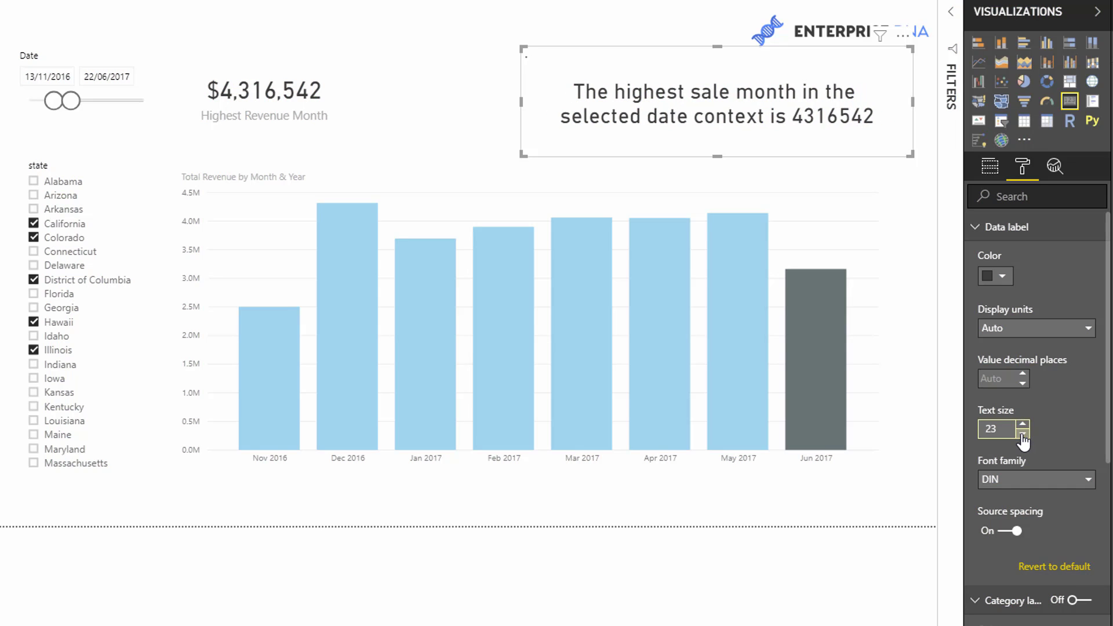
pyautogui.click(1023, 435)
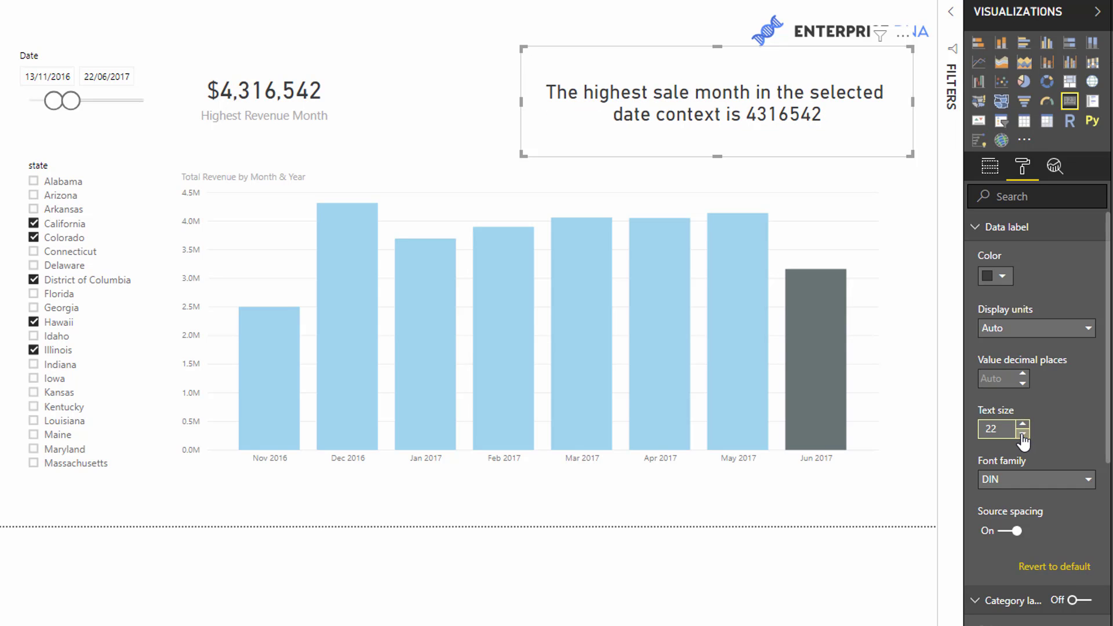
pyautogui.click(1025, 329)
pyautogui.click(1026, 330)
pyautogui.click(1023, 435)
pyautogui.click(1024, 435)
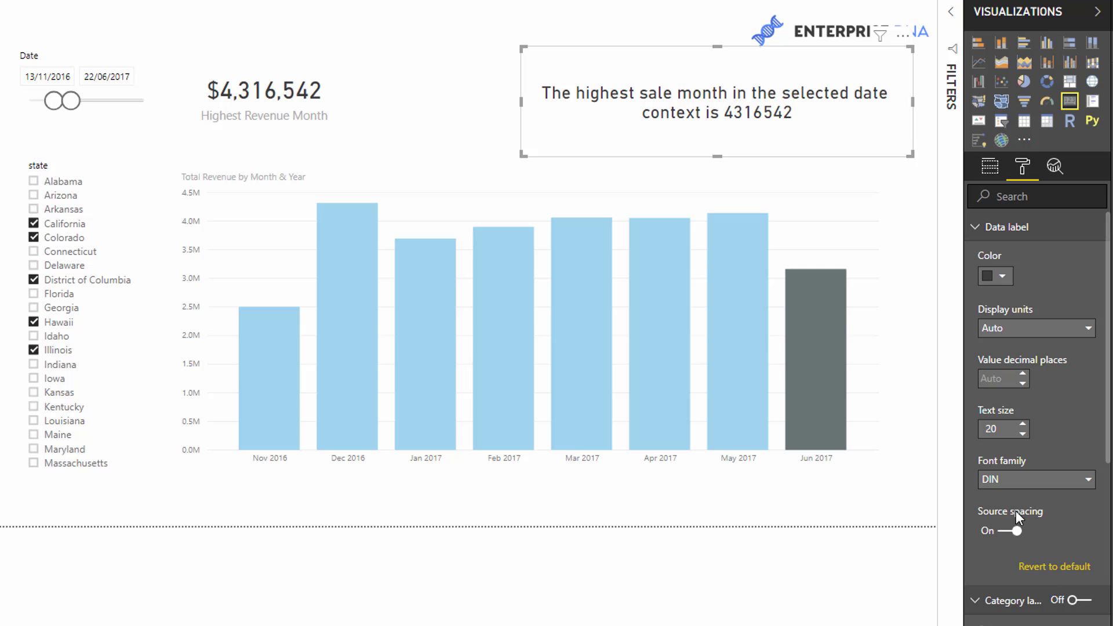
# Step: Keep source spacing on and move the card to the top-right edge, narrowed so it wraps
pyautogui.click(1012, 532)
pyautogui.click(1012, 534)
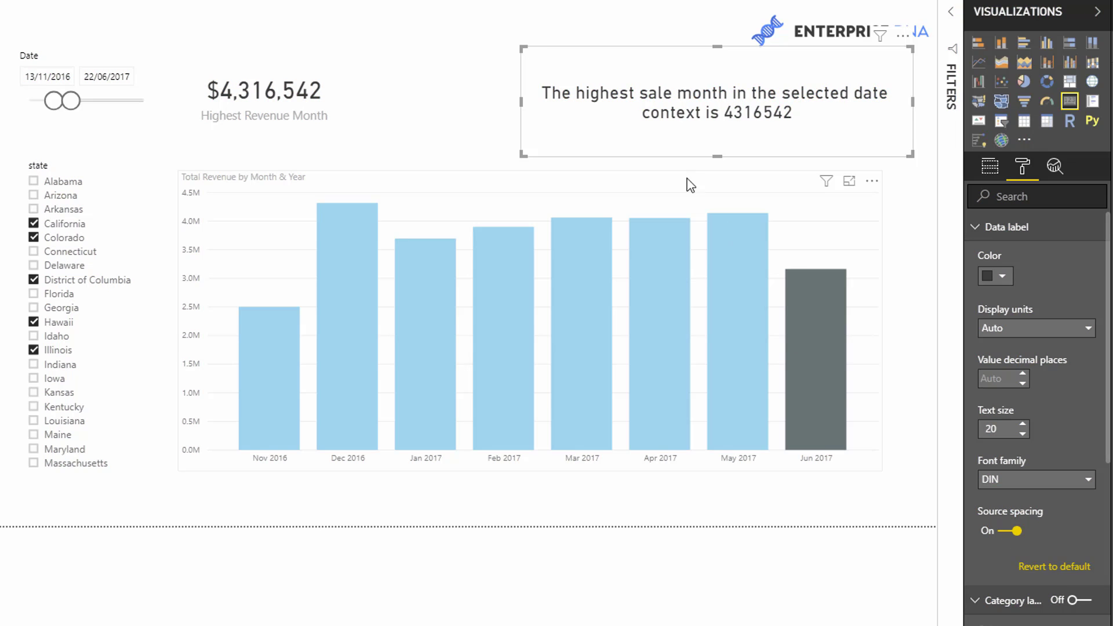
pyautogui.moveTo(603, 69)
pyautogui.mouseDown()
pyautogui.moveTo(527, 69)
pyautogui.moveTo(611, 70)
pyautogui.mouseUp()
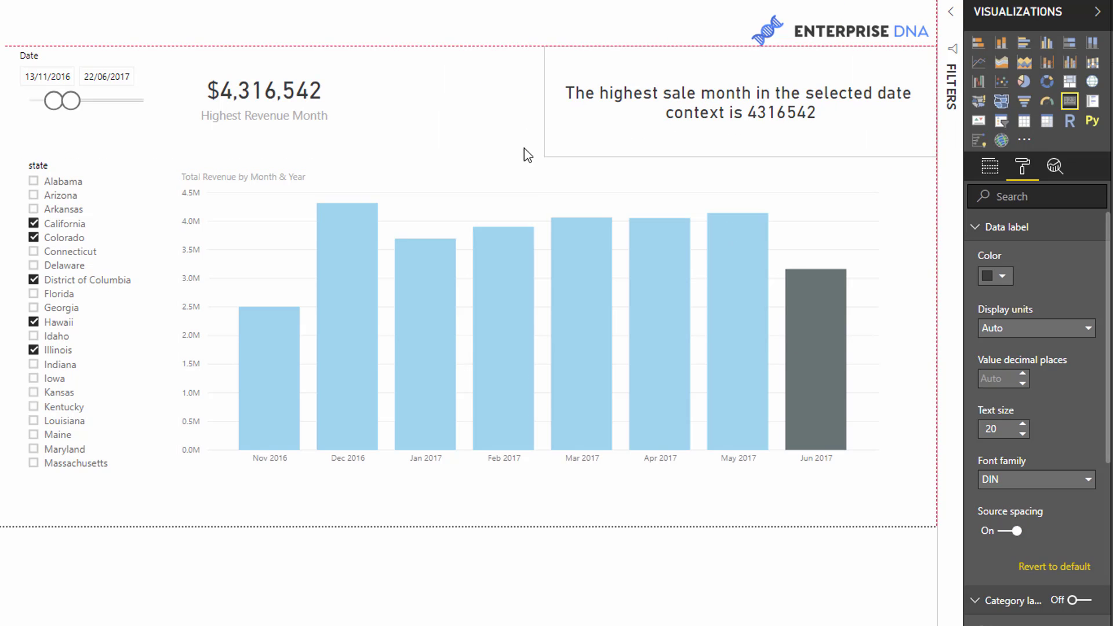
pyautogui.moveTo(524, 155); pyautogui.dragTo(606, 146)
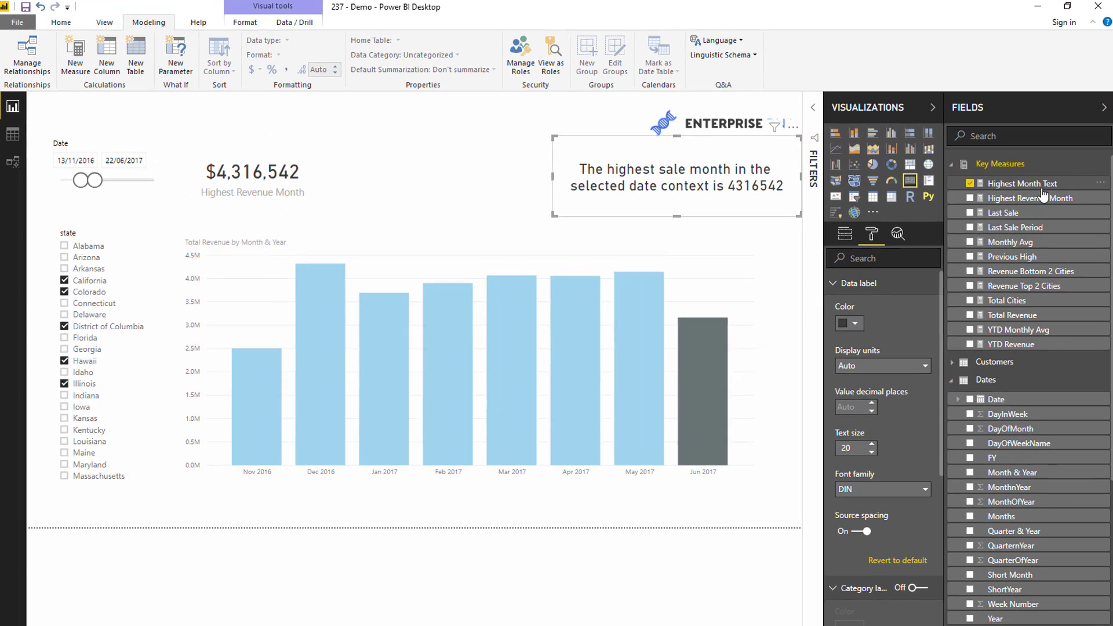
# Step: Wrap [Highest Revenue Month] in FORMAT(..., "$0,000"), set text size 19, and narrow the card to three lines
pyautogui.click(1015, 186)
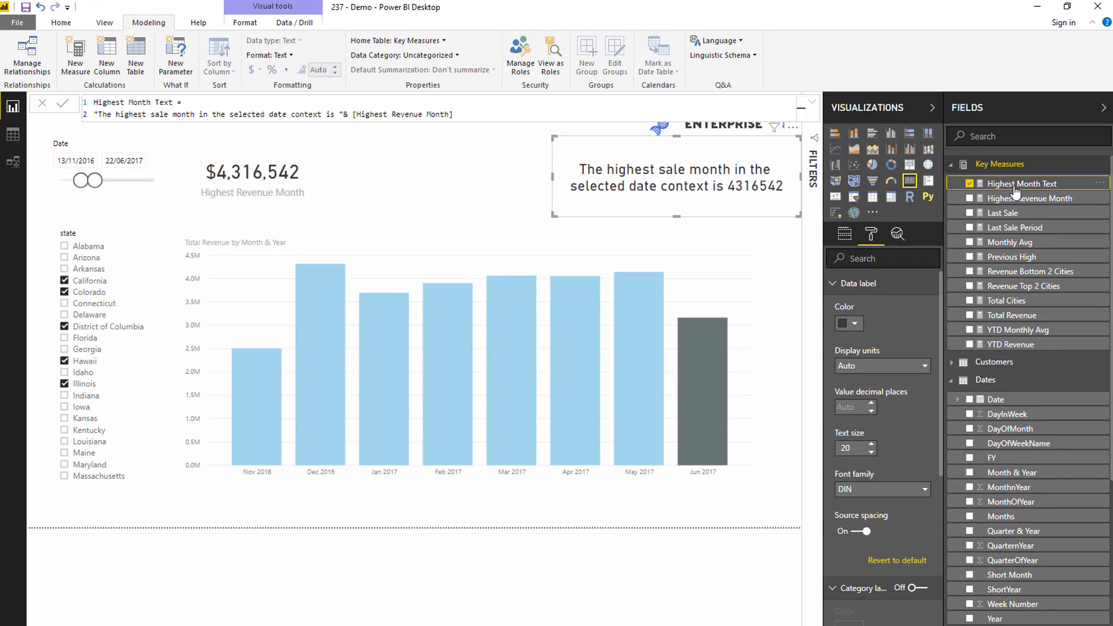
pyautogui.click(354, 114)
pyautogui.write('FORMAT')
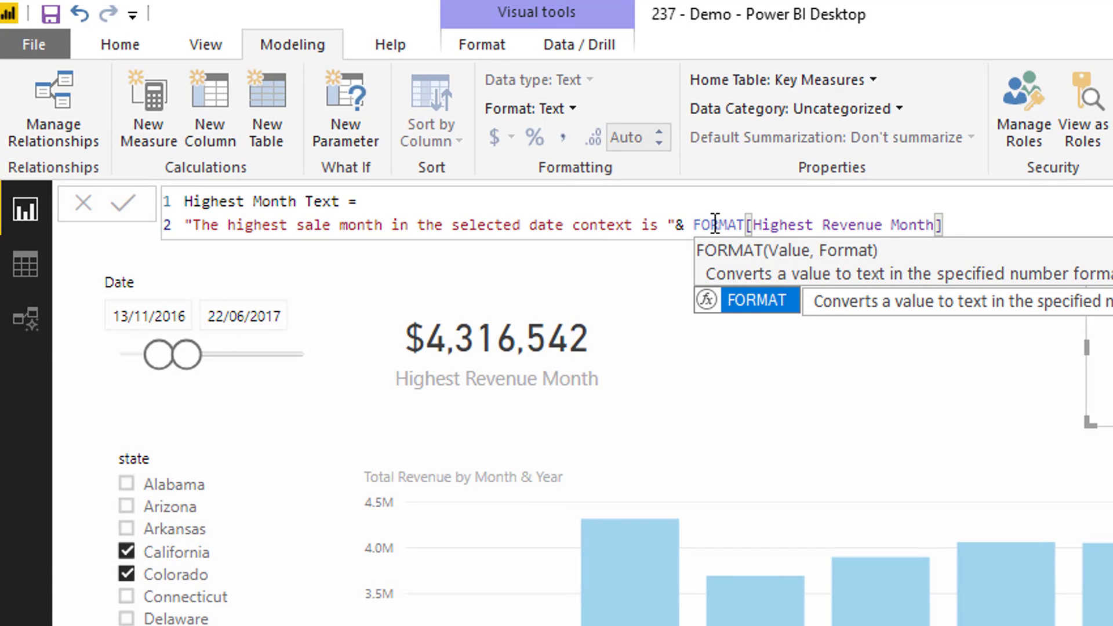
pyautogui.write('(')
pyautogui.click(1021, 225)
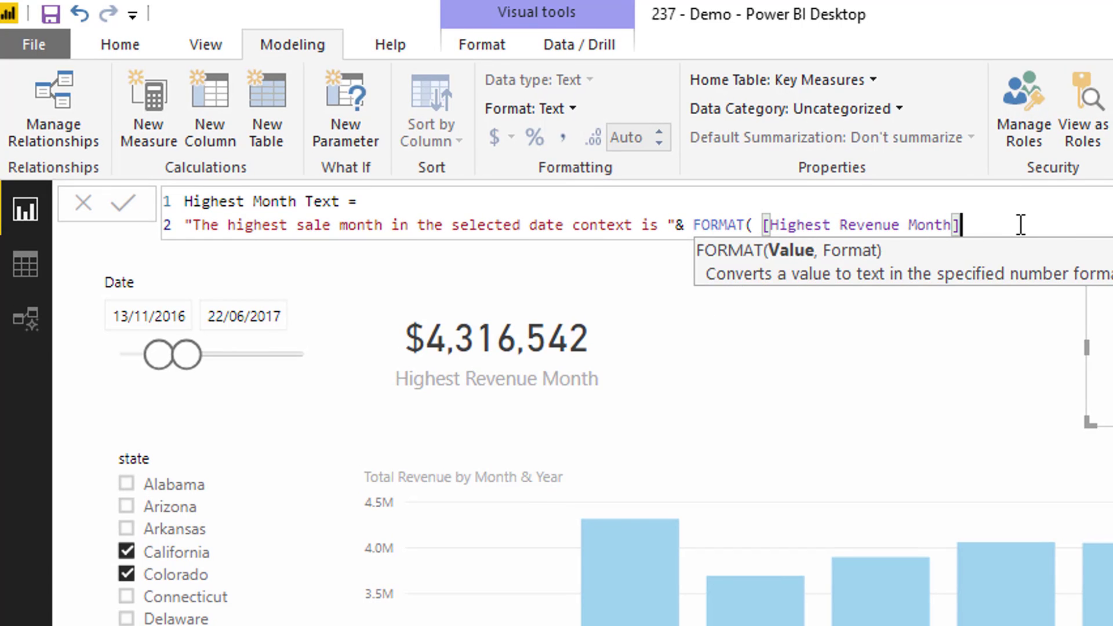
pyautogui.write(', ')
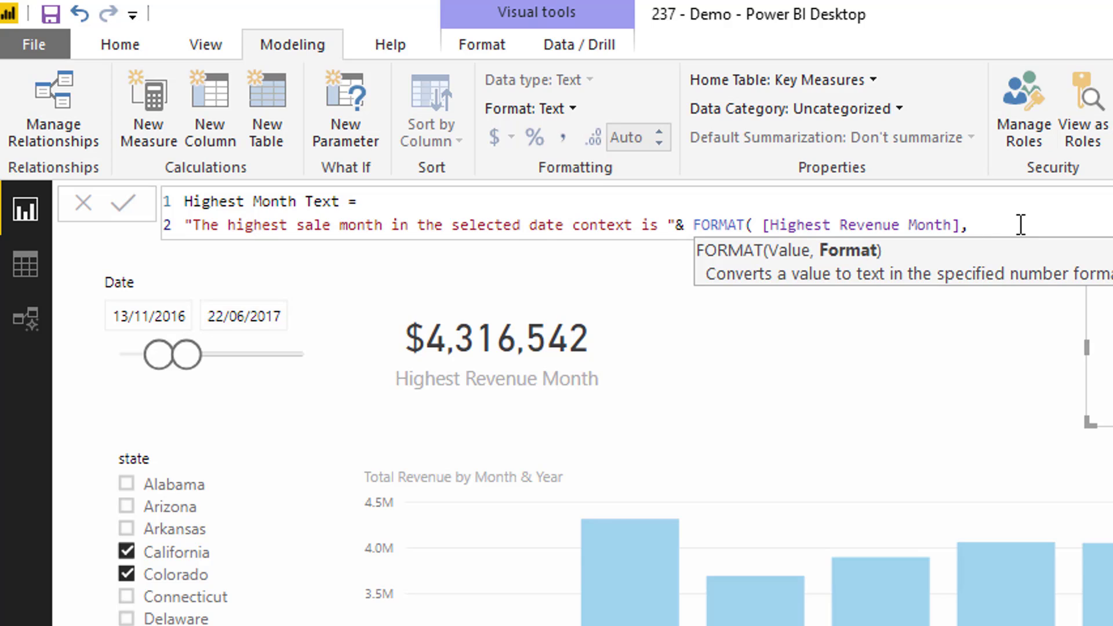
pyautogui.write('"$')
pyautogui.write('00.0')
pyautogui.press('BackSpace')
pyautogui.press('BackSpace')
pyautogui.write(')')
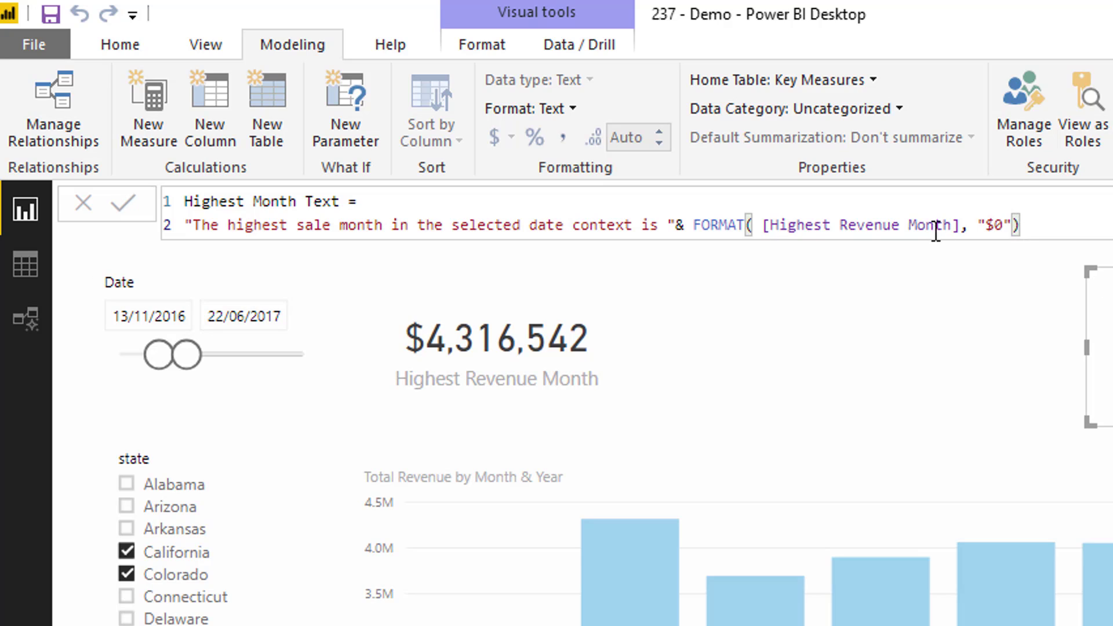
pyautogui.click(1005, 225)
pyautogui.write(',000')
pyautogui.press('Return')
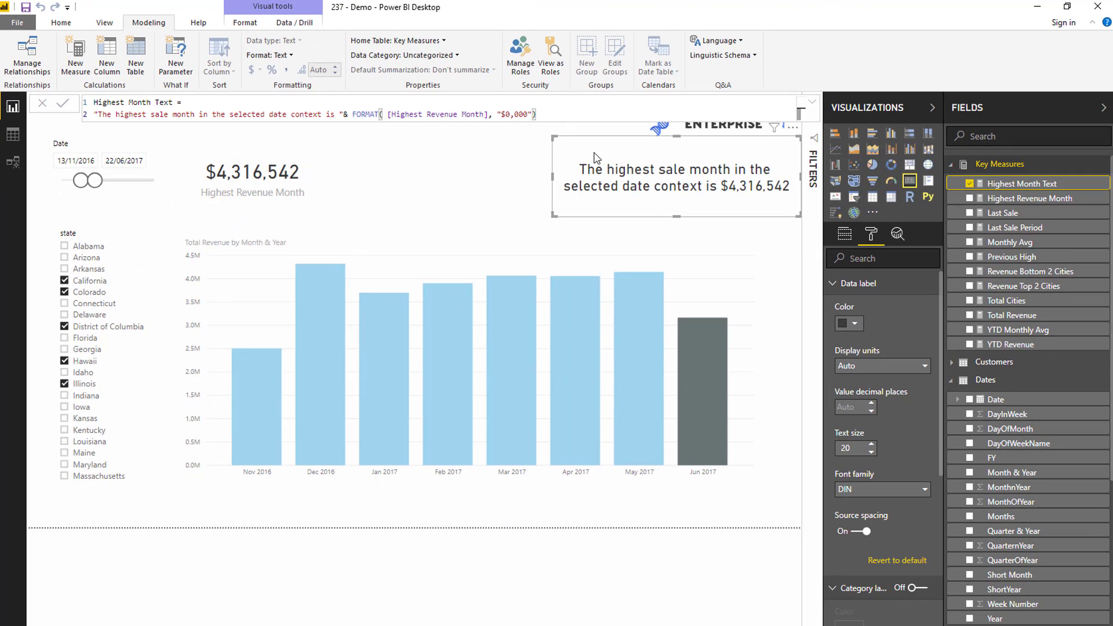
pyautogui.click(871, 453)
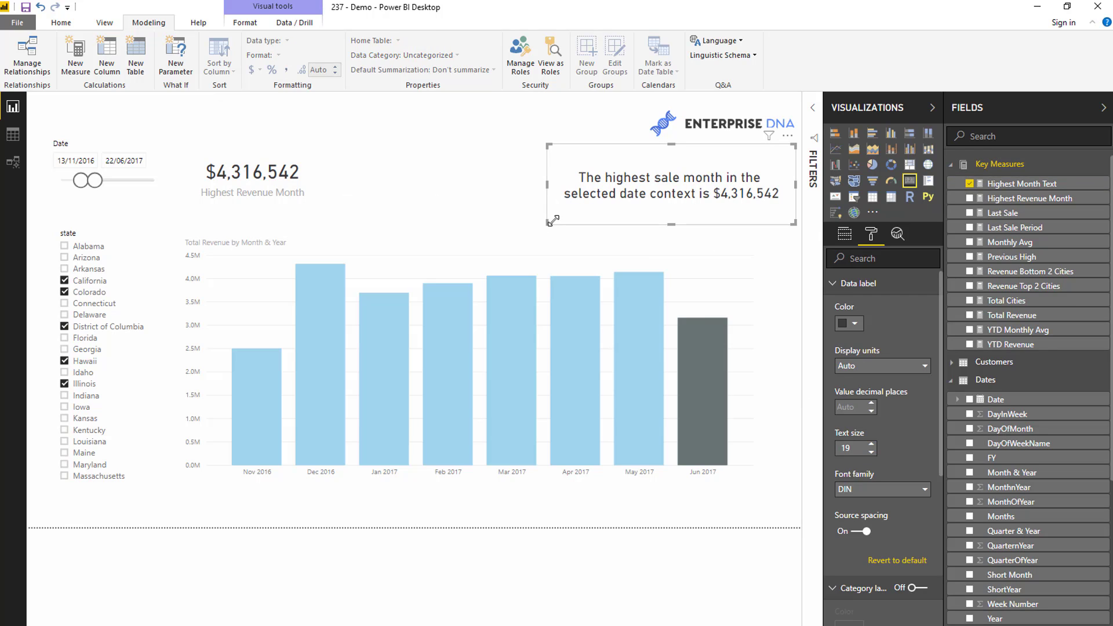
pyautogui.moveTo(552, 221); pyautogui.dragTo(583, 190)
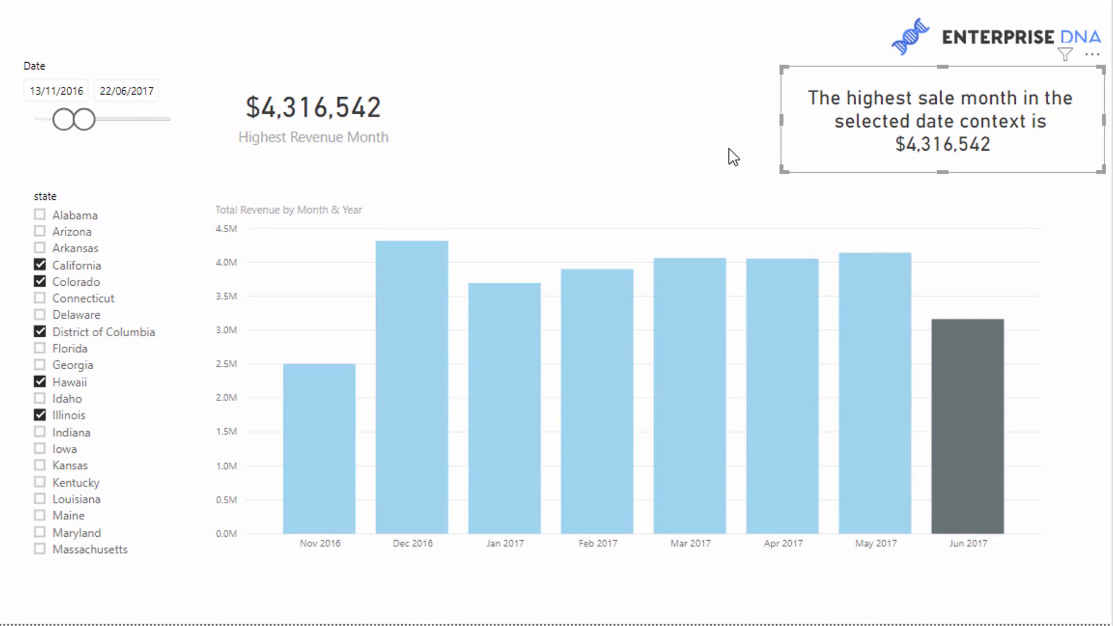
# Step: Vary the date range and select the Aug, Sep, Oct and Nov 2016 bars to watch both cards update
pyautogui.moveTo(84, 120); pyautogui.dragTo(42, 127)
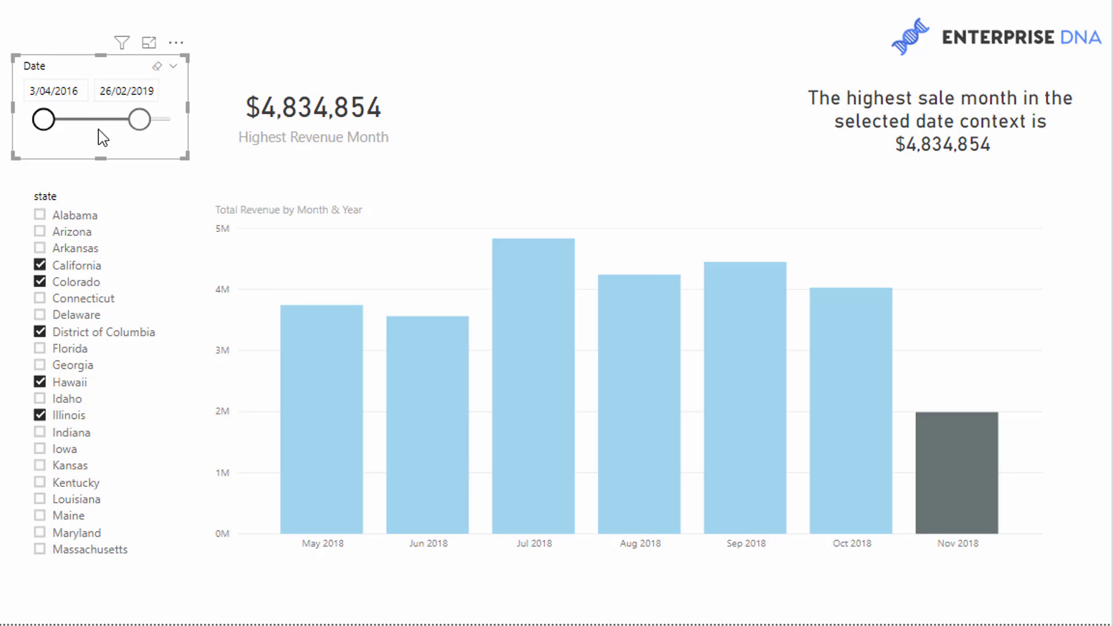
pyautogui.moveTo(137, 125); pyautogui.dragTo(72, 130)
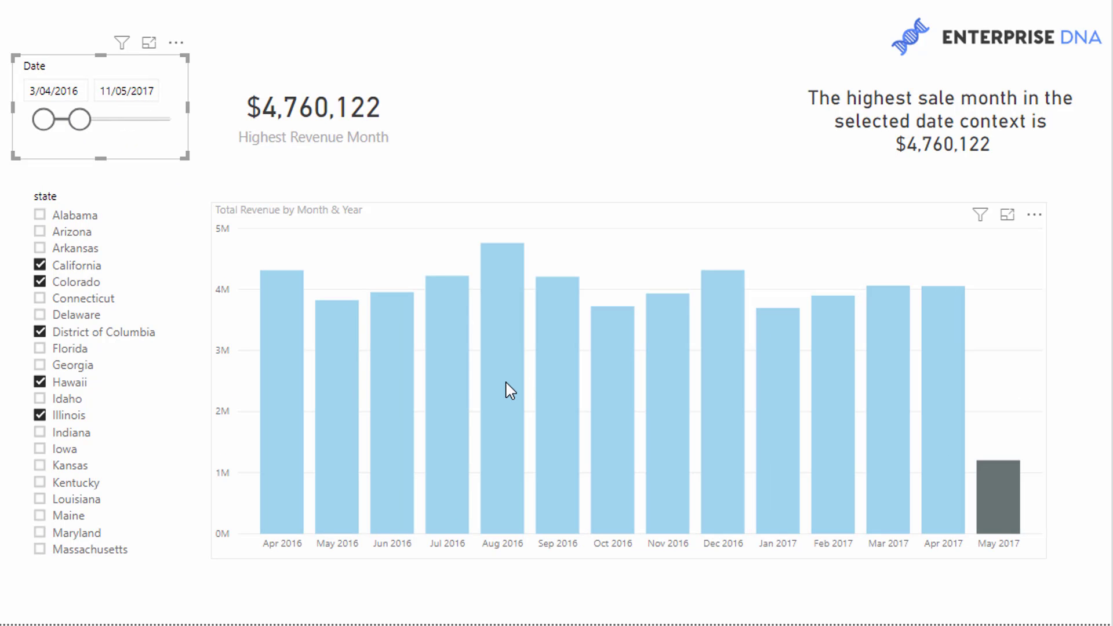
pyautogui.click(509, 390)
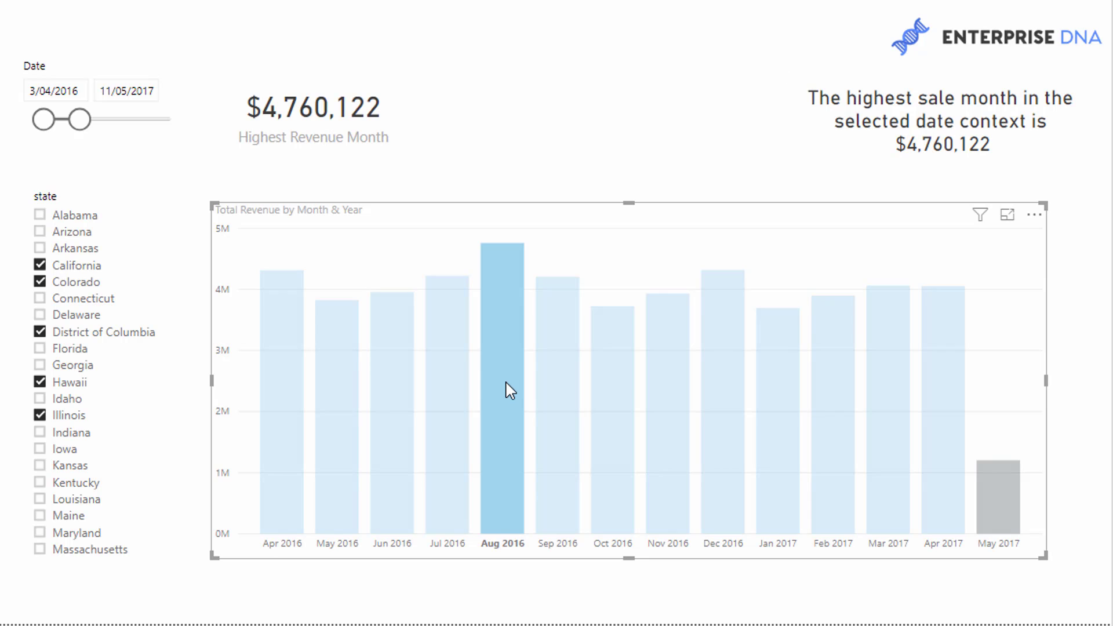
pyautogui.click(546, 387)
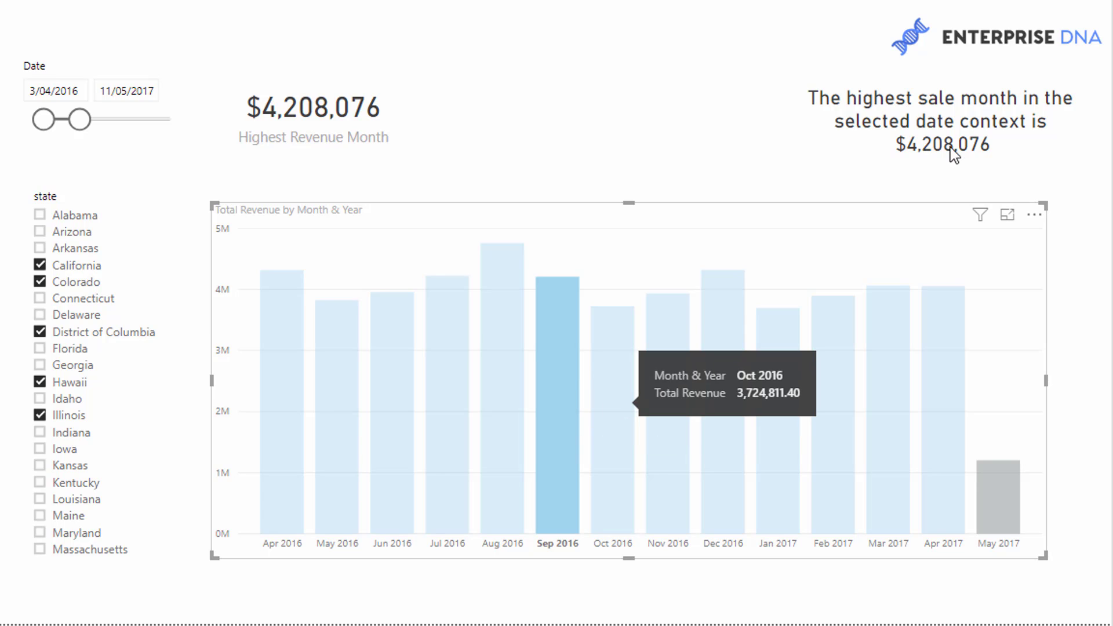
pyautogui.click(620, 374)
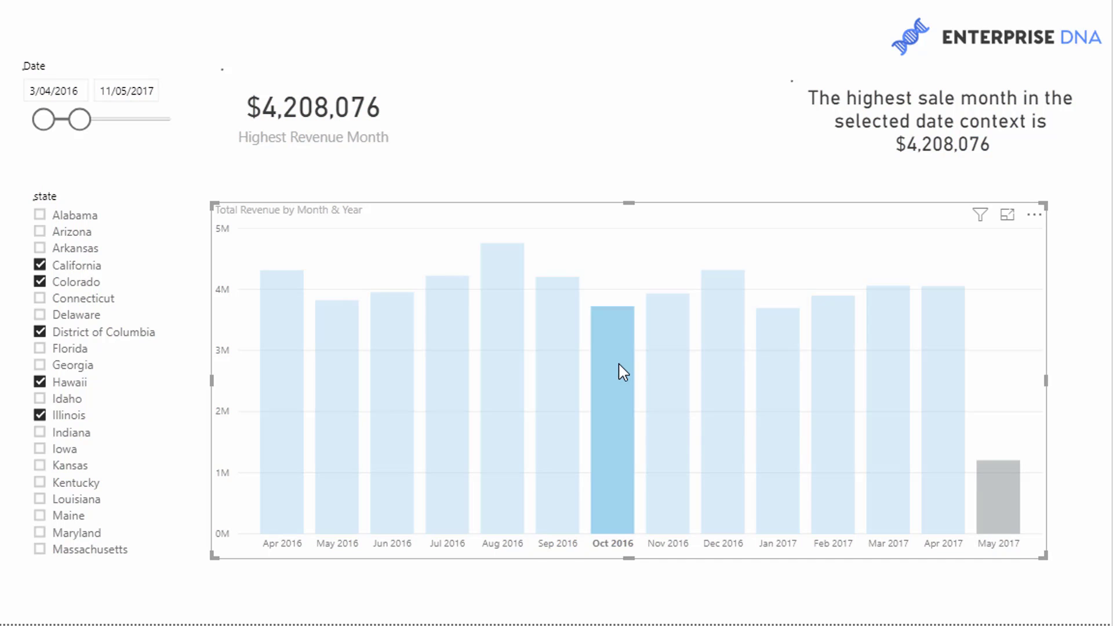
pyautogui.click(676, 362)
pyautogui.moveTo(53, 122); pyautogui.dragTo(61, 121)
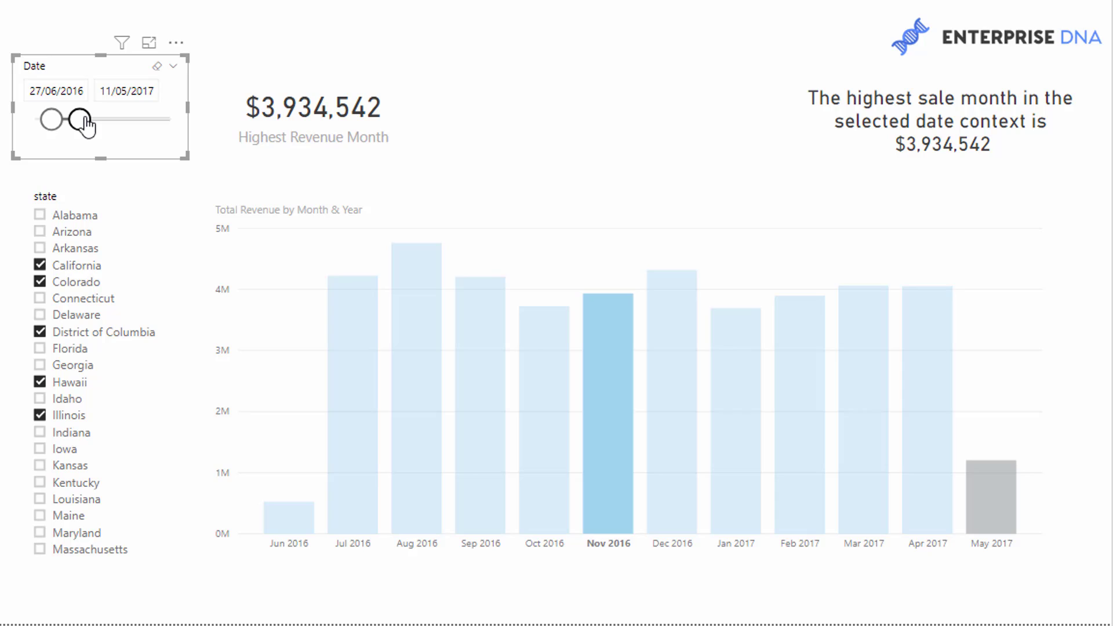
pyautogui.moveTo(77, 124)
pyautogui.mouseDown()
pyautogui.moveTo(119, 125)
pyautogui.moveTo(90, 127)
pyautogui.mouseUp()
# Step: Uncheck California and check Arizona, Arkansas, Indiana and Kansas in the state slicer
pyautogui.click(39, 265)
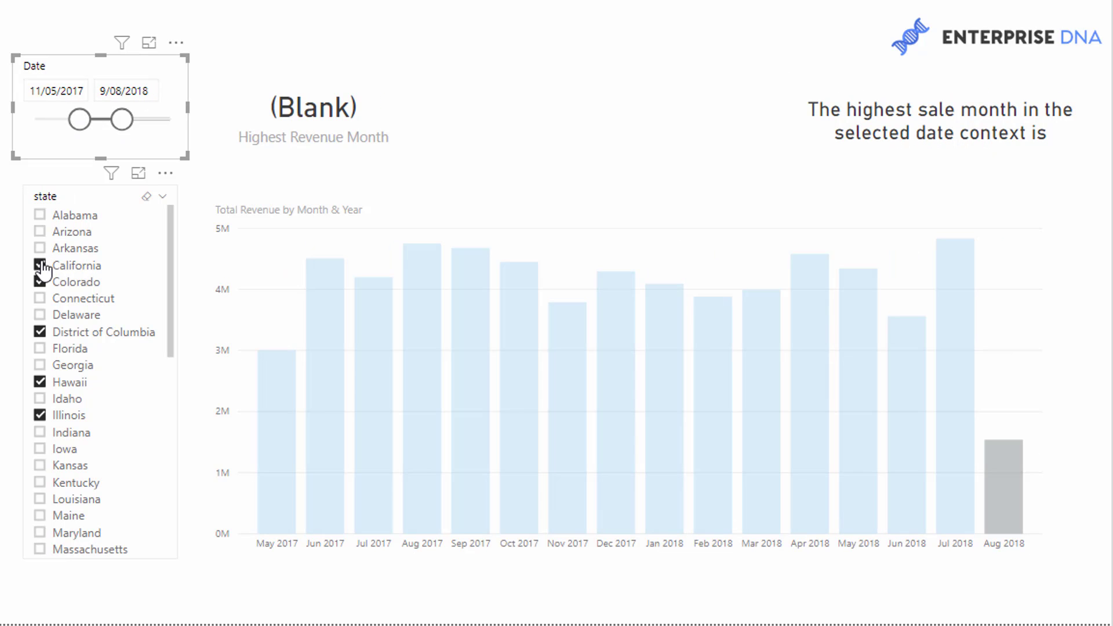
pyautogui.click(39, 248)
pyautogui.click(40, 281)
pyautogui.click(39, 282)
pyautogui.click(40, 432)
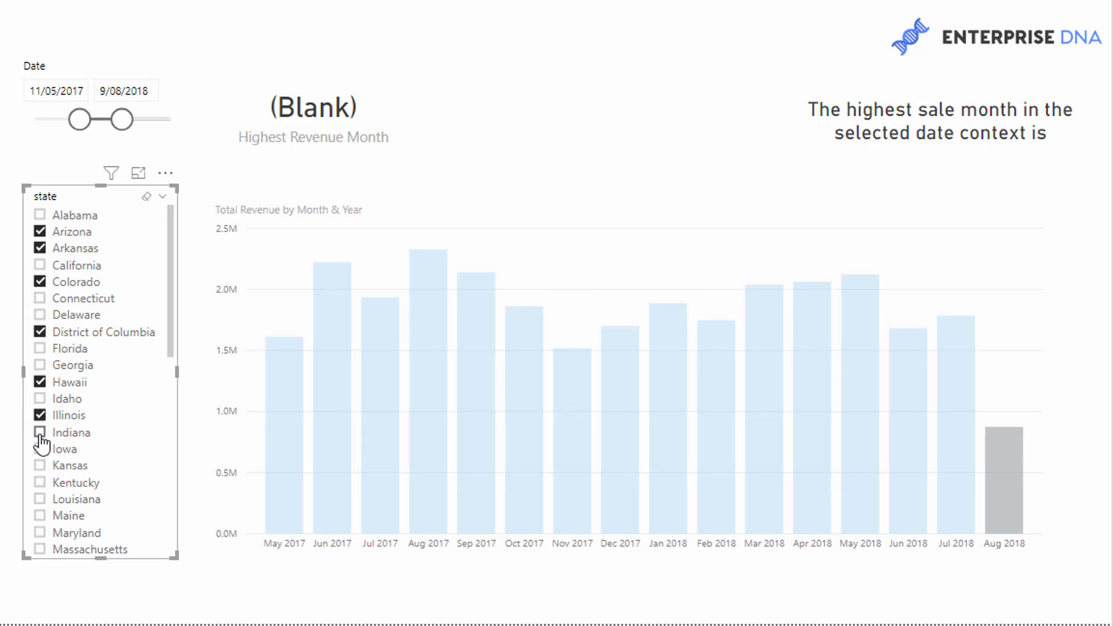
pyautogui.click(39, 465)
# Step: Adjust the date range, add Florida, and briefly filter then clear the Jul 2018 bar
pyautogui.moveTo(122, 119); pyautogui.dragTo(87, 120)
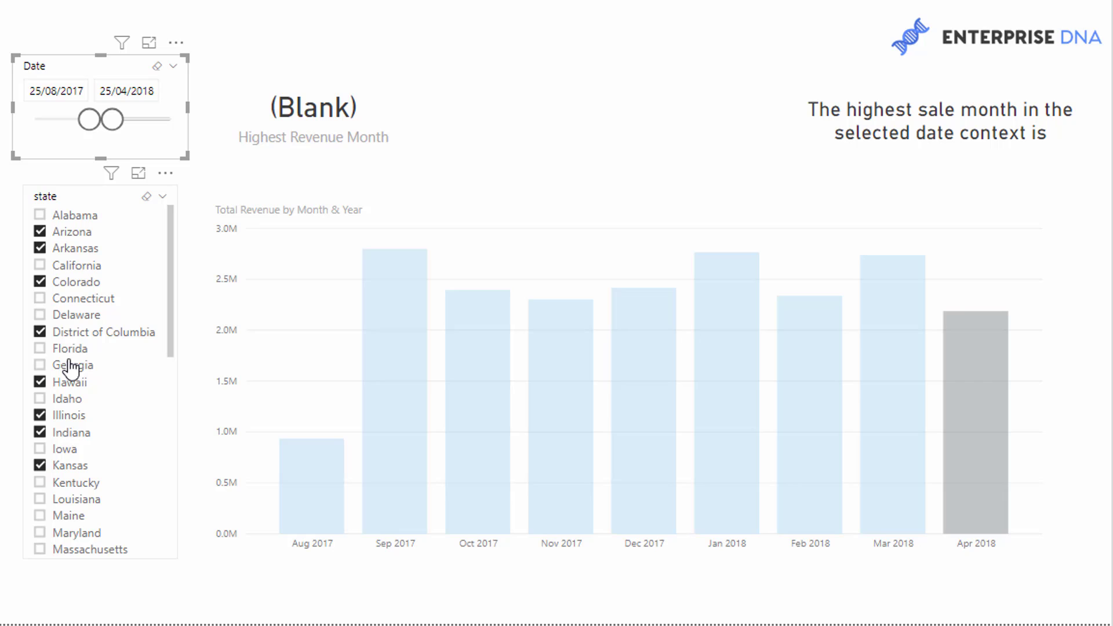
pyautogui.click(69, 349)
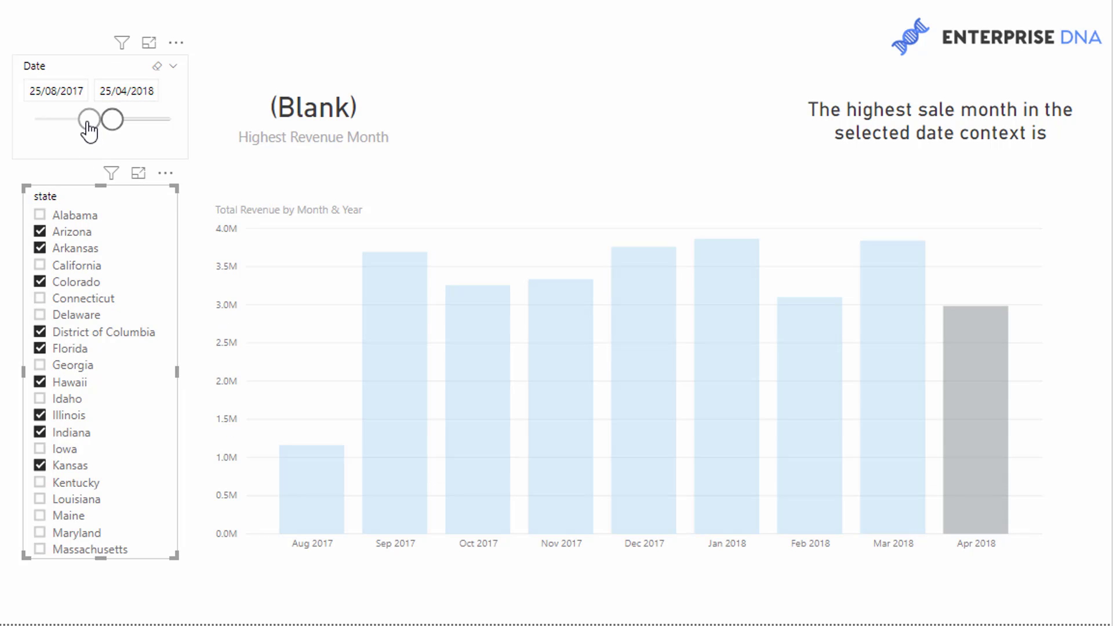
pyautogui.moveTo(88, 120); pyautogui.dragTo(118, 123)
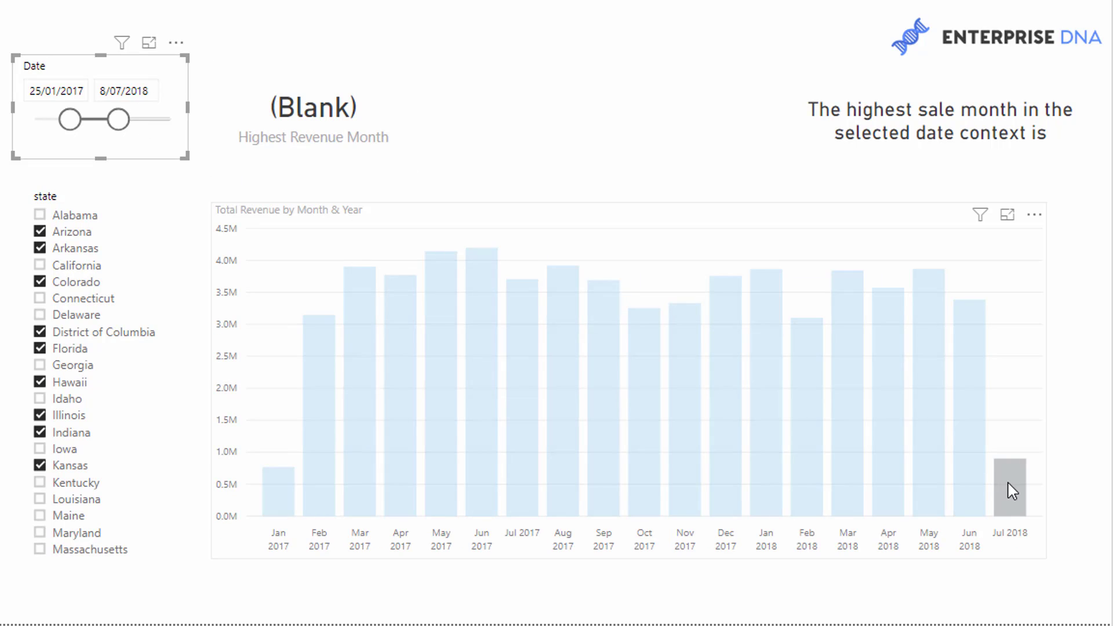
pyautogui.click(1012, 490)
pyautogui.click(1009, 484)
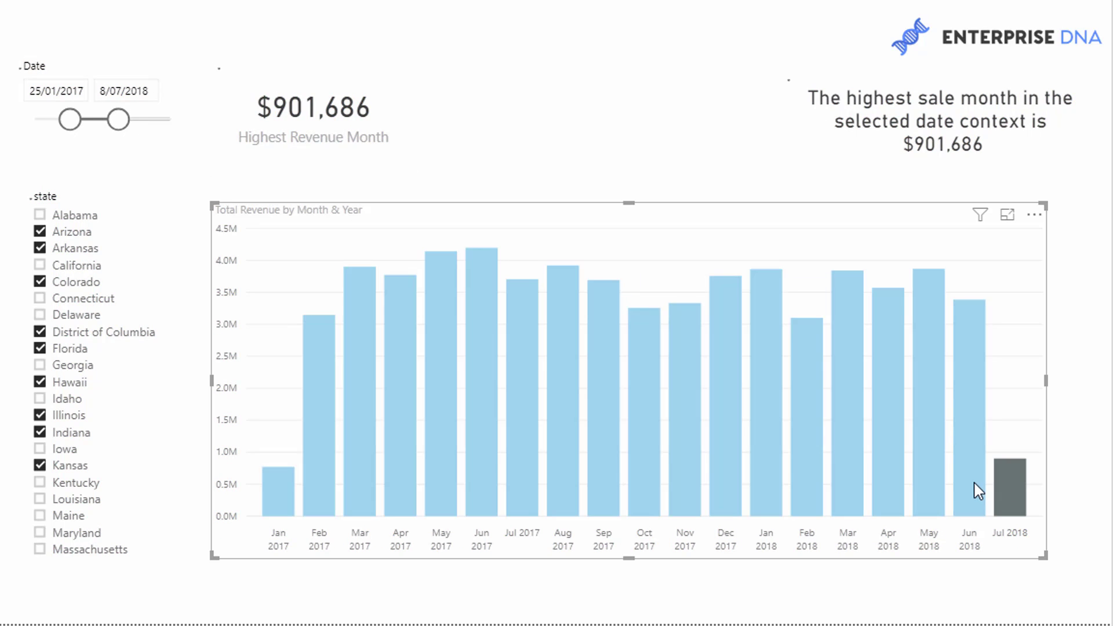
# Step: Add Kentucky and Louisiana and move the start date to 12/06/2017, giving $4,161,739
pyautogui.click(39, 483)
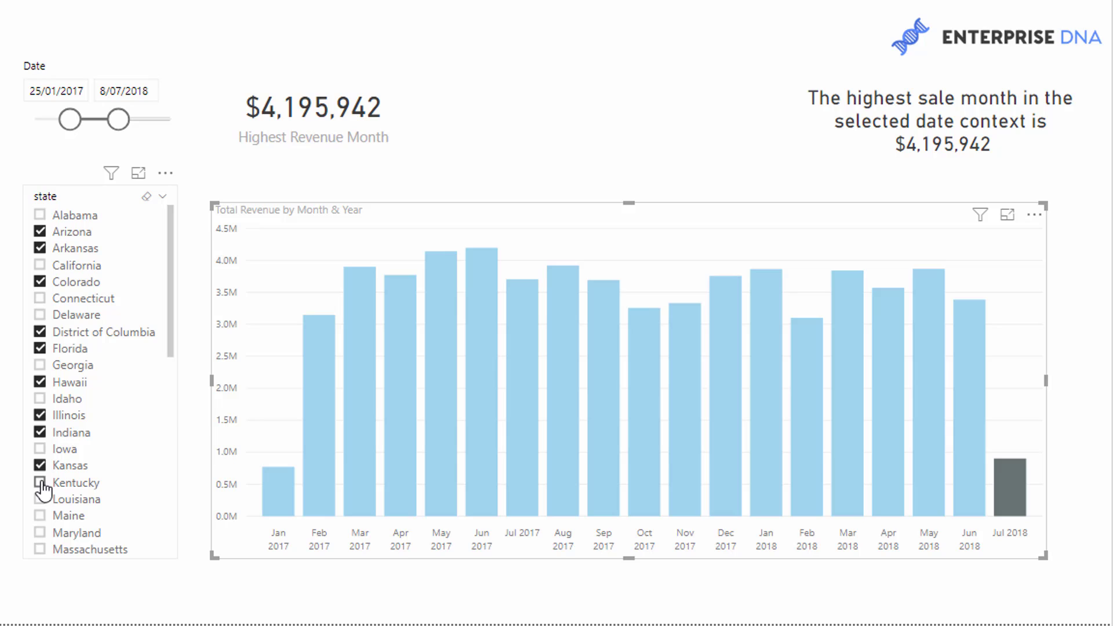
pyautogui.click(41, 500)
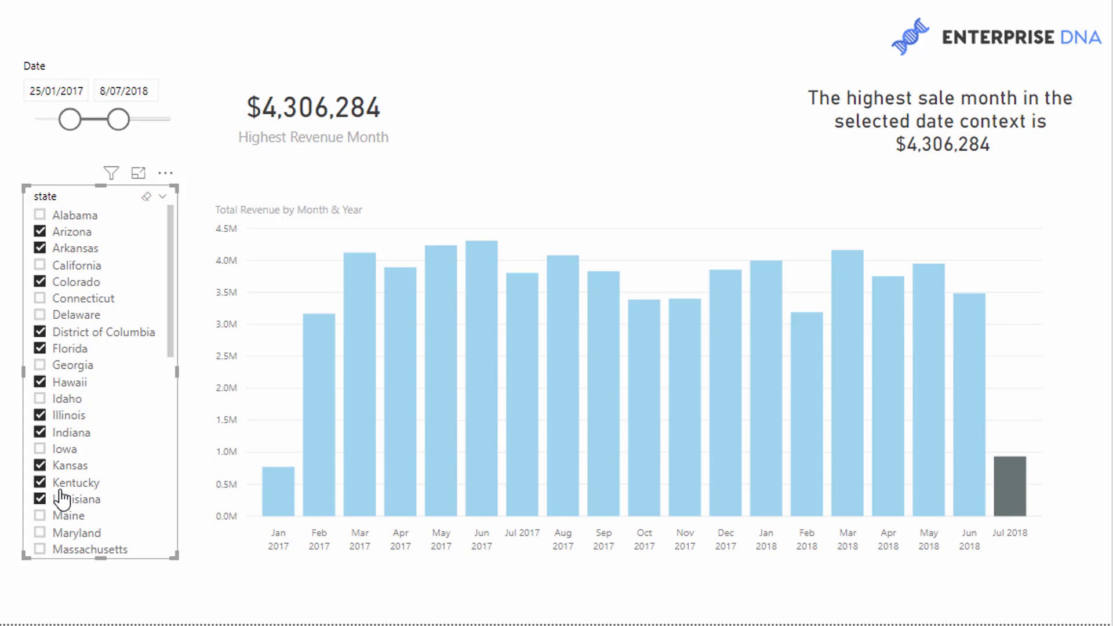
pyautogui.moveTo(69, 119); pyautogui.dragTo(85, 120)
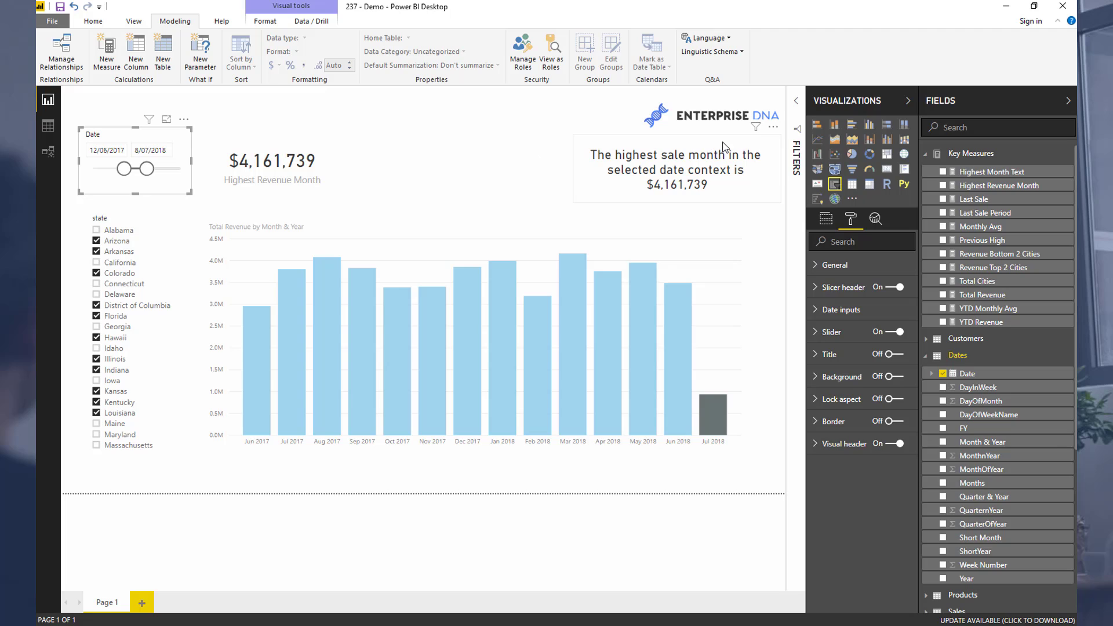
pyautogui.click(707, 154)
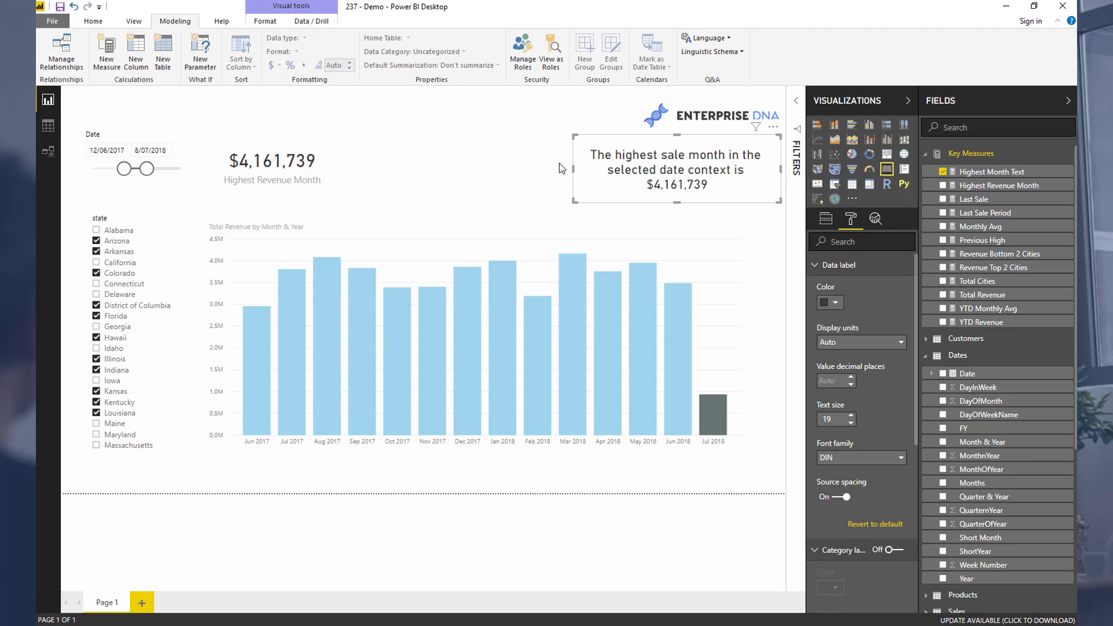